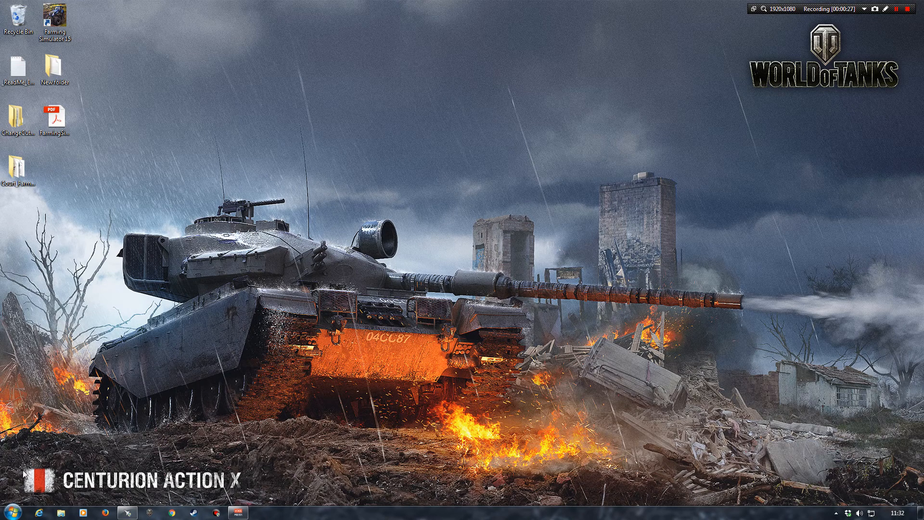
# Browse drive C: to the Farming Simulator 15 folder inside SteamLibrary, SteamApps, common
pyautogui.click(12, 512)
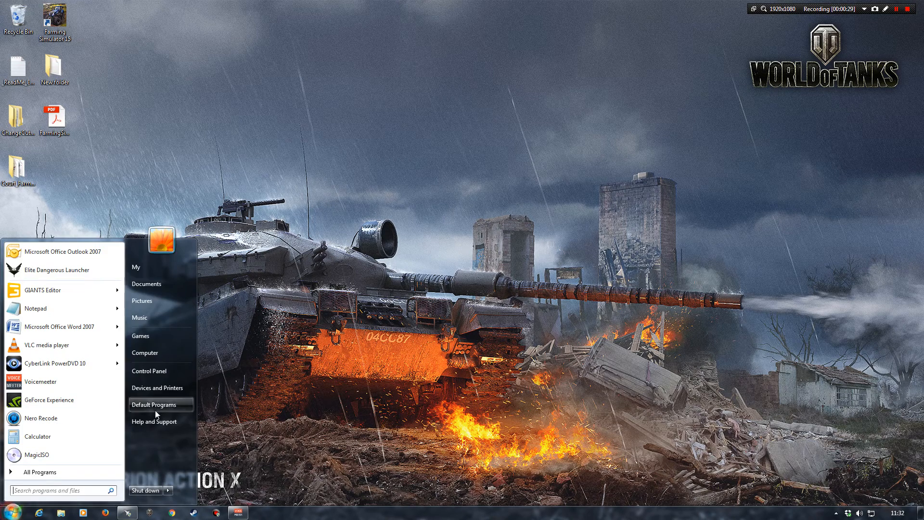
pyautogui.click(155, 356)
pyautogui.moveTo(638, 22); pyautogui.dragTo(434, 51)
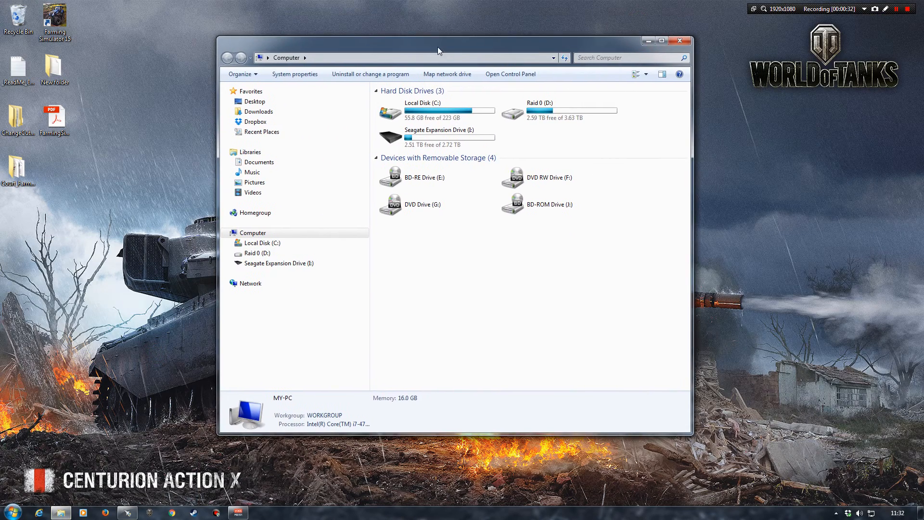
pyautogui.doubleClick(391, 117)
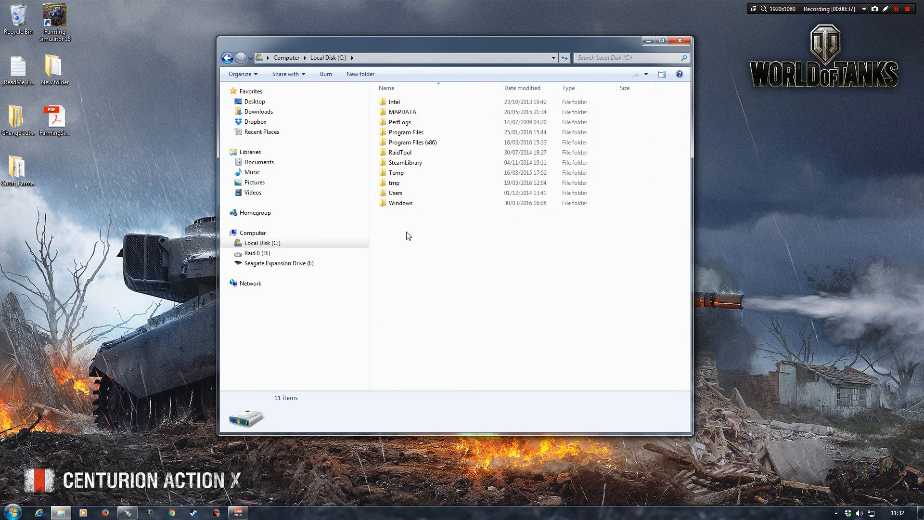
pyautogui.click(406, 164)
pyautogui.doubleClick(406, 164)
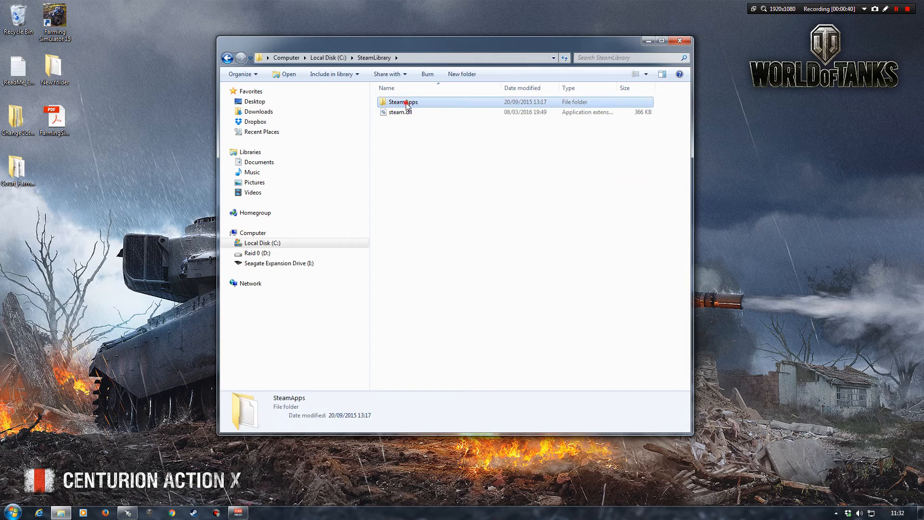
pyautogui.doubleClick(406, 101)
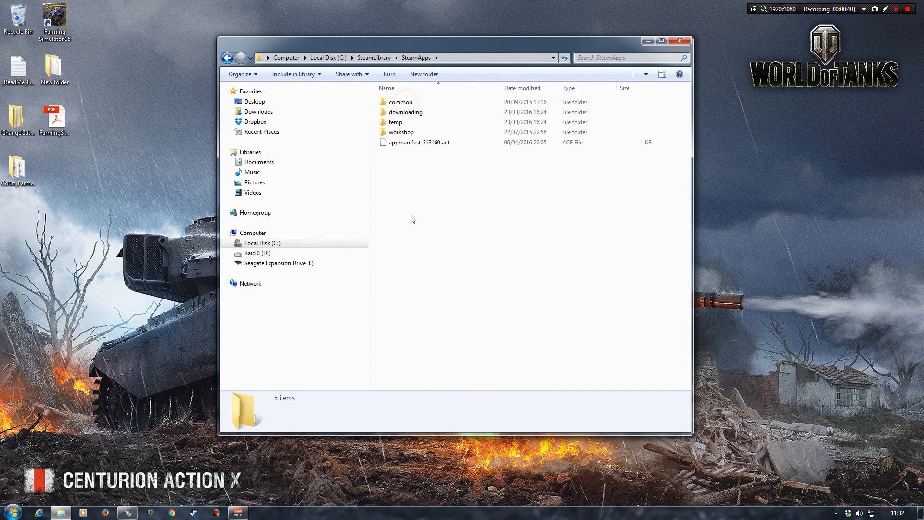
pyautogui.doubleClick(409, 104)
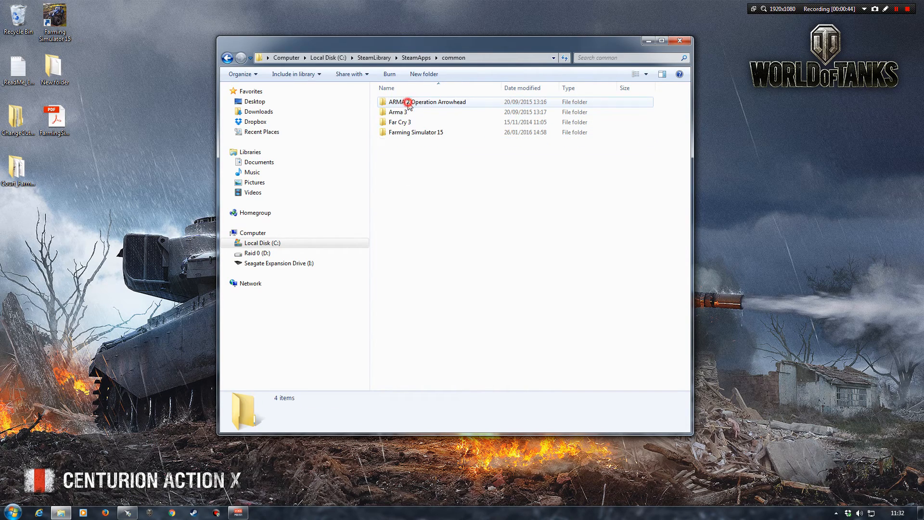
pyautogui.doubleClick(413, 134)
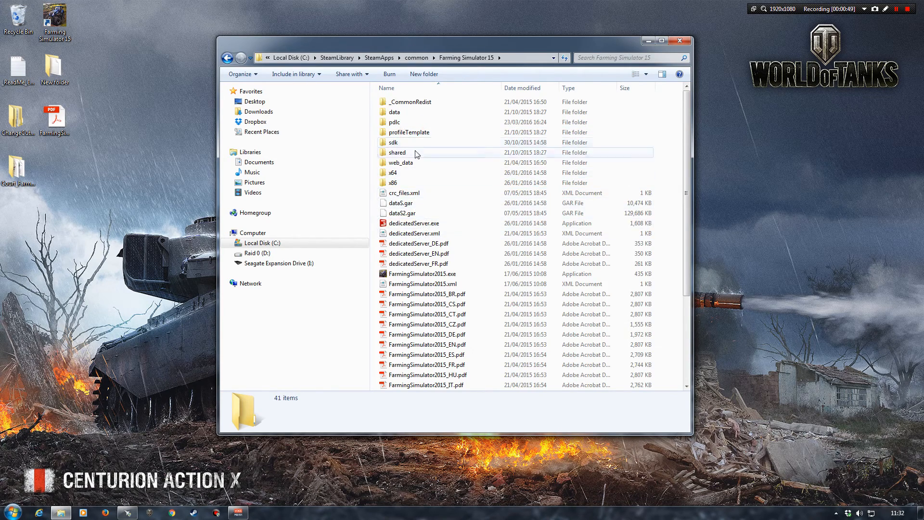
# Open map02.i3d from the game's data/maps folder in GIANTS Editor and maximize the editor window
pyautogui.click(396, 112)
pyautogui.doubleClick(395, 112)
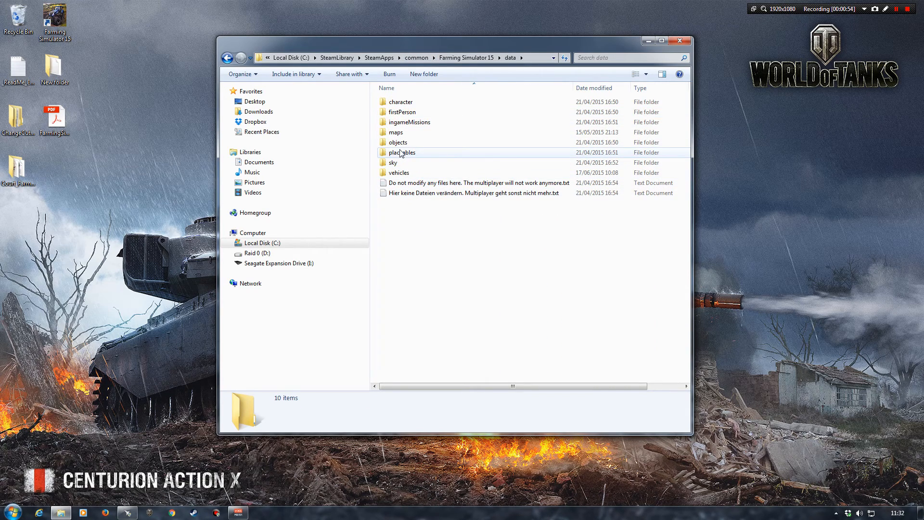
pyautogui.doubleClick(396, 132)
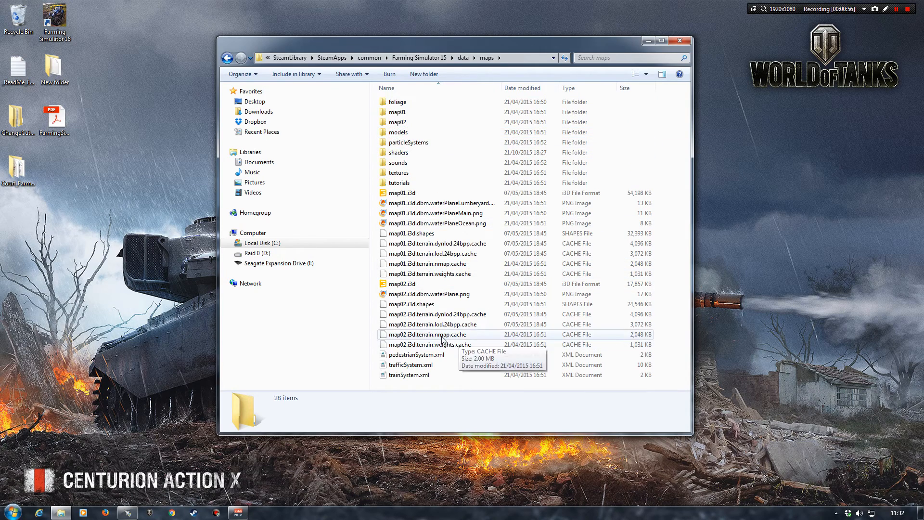
pyautogui.click(404, 285)
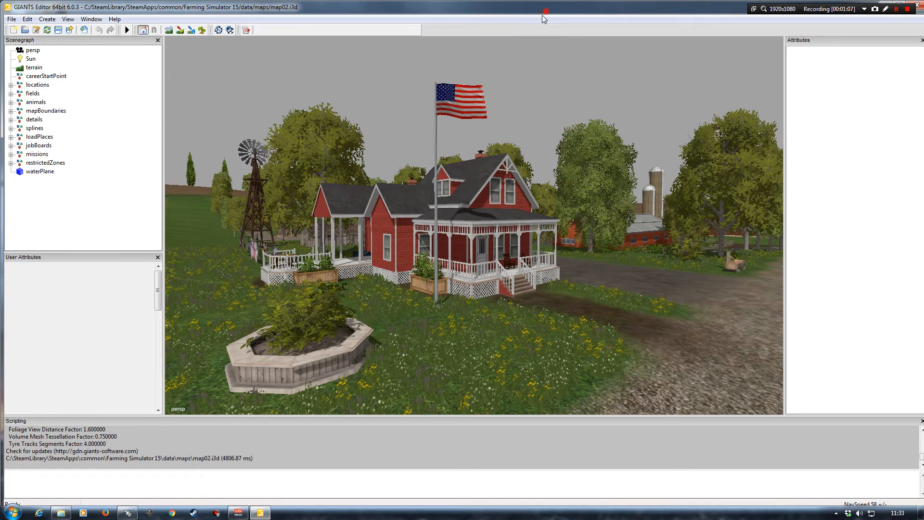
pyautogui.moveTo(544, 11); pyautogui.dragTo(514, 50)
pyautogui.click(872, 45)
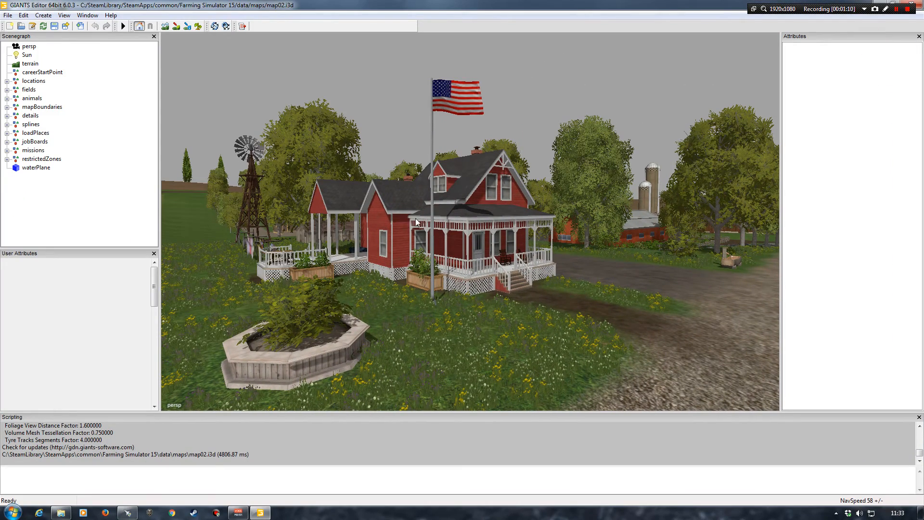
# Find the green-roofed wooden barn in the farmyard and select its whole americanBarn01 parent group, collapsing it in the scenegraph
pyautogui.moveTo(417, 243)
pyautogui.keyDown('alt'); pyautogui.mouseDown()
pyautogui.moveTo(518, 285)
pyautogui.moveTo(440, 278)
pyautogui.moveTo(366, 249)
pyautogui.moveTo(403, 248)
pyautogui.mouseUp(); pyautogui.keyUp('alt')
pyautogui.scroll(-5, 518, 285)
pyautogui.keyDown('alt'); pyautogui.moveTo(402, 248); pyautogui.dragTo(447, 230, button='right'); pyautogui.keyUp('alt')
pyautogui.keyDown('alt'); pyautogui.moveTo(448, 230); pyautogui.dragTo(491, 229); pyautogui.keyUp('alt')
pyautogui.keyDown('alt'); pyautogui.moveTo(491, 229); pyautogui.dragTo(494, 195, button='right'); pyautogui.keyUp('alt')
pyautogui.keyDown('alt'); pyautogui.moveTo(450, 239); pyautogui.dragTo(463, 249); pyautogui.keyUp('alt')
pyautogui.keyDown('alt'); pyautogui.moveTo(464, 249); pyautogui.dragTo(492, 215, button='right'); pyautogui.keyUp('alt')
pyautogui.keyDown('alt'); pyautogui.moveTo(492, 215); pyautogui.dragTo(516, 257); pyautogui.keyUp('alt')
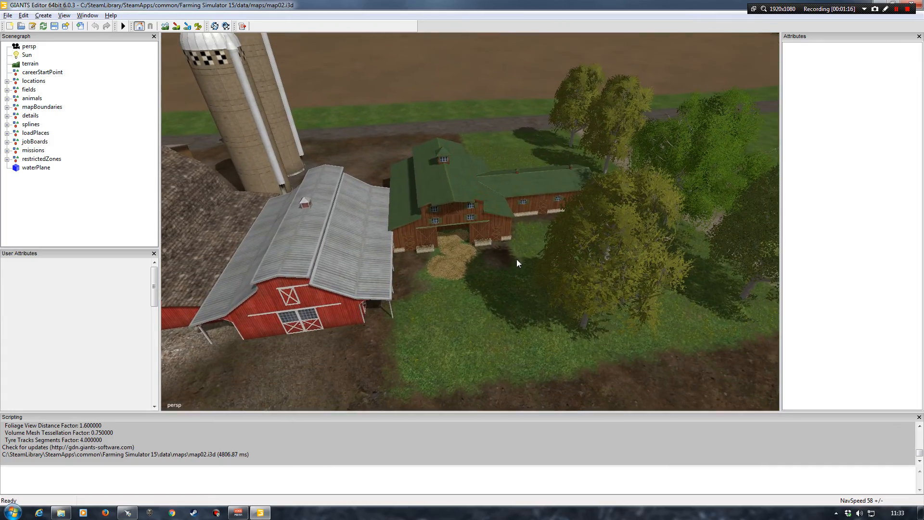
pyautogui.keyDown('alt'); pyautogui.moveTo(516, 257); pyautogui.dragTo(483, 249, button='right'); pyautogui.keyUp('alt')
pyautogui.keyDown('alt'); pyautogui.moveTo(483, 249); pyautogui.dragTo(470, 234); pyautogui.keyUp('alt')
pyautogui.keyDown('alt'); pyautogui.moveTo(470, 234); pyautogui.dragTo(487, 242, button='right'); pyautogui.keyUp('alt')
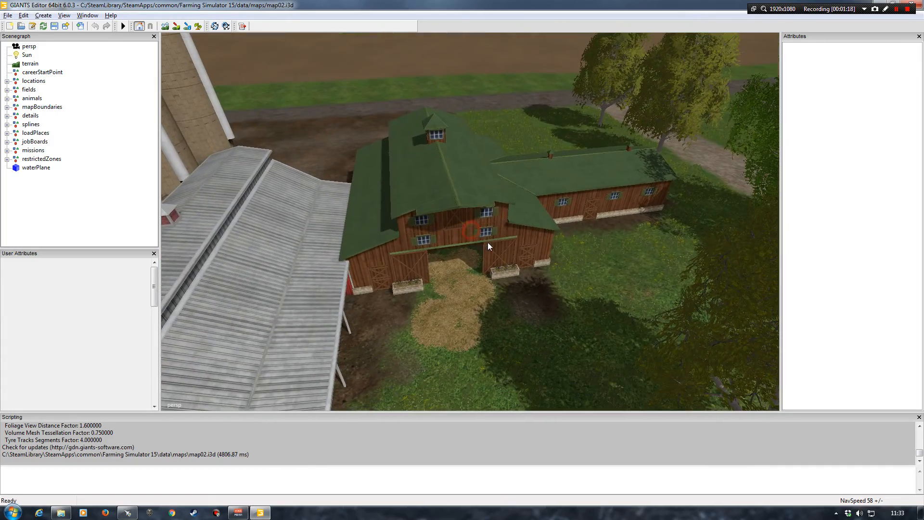
pyautogui.click(458, 217)
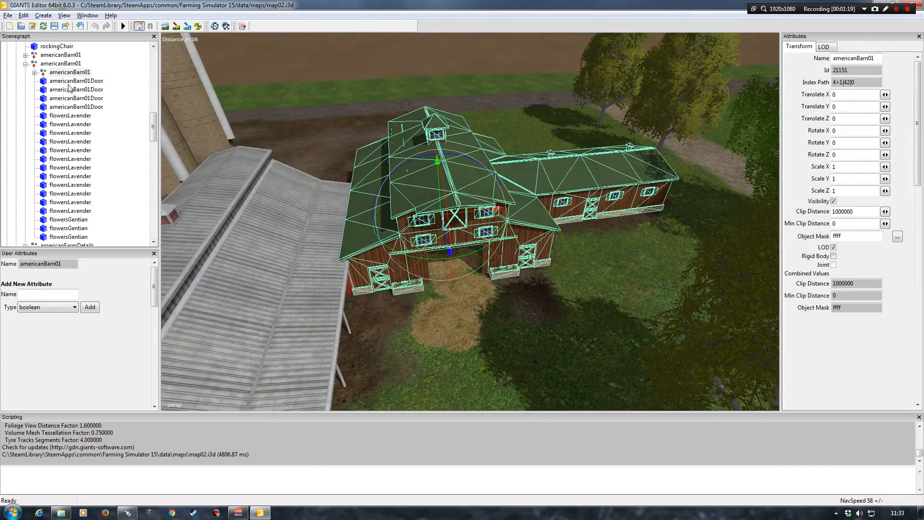
pyautogui.click(62, 64)
pyautogui.click(26, 63)
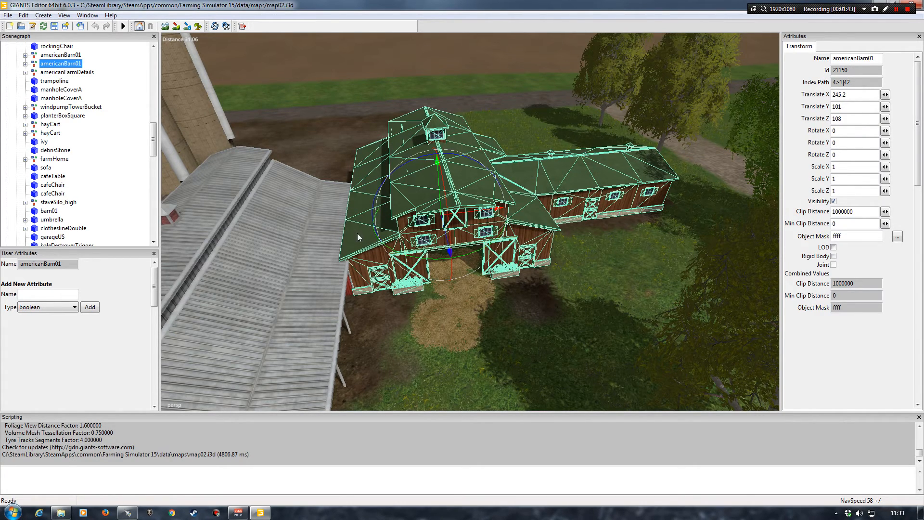
# Start exporting the selected barn with its files, creating and opening a new desktop folder named Barn
pyautogui.click(7, 16)
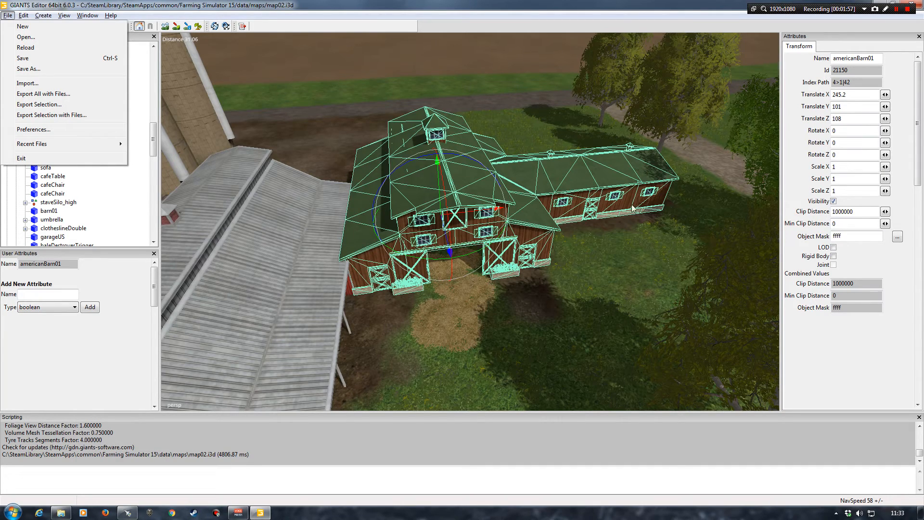
pyautogui.click(48, 116)
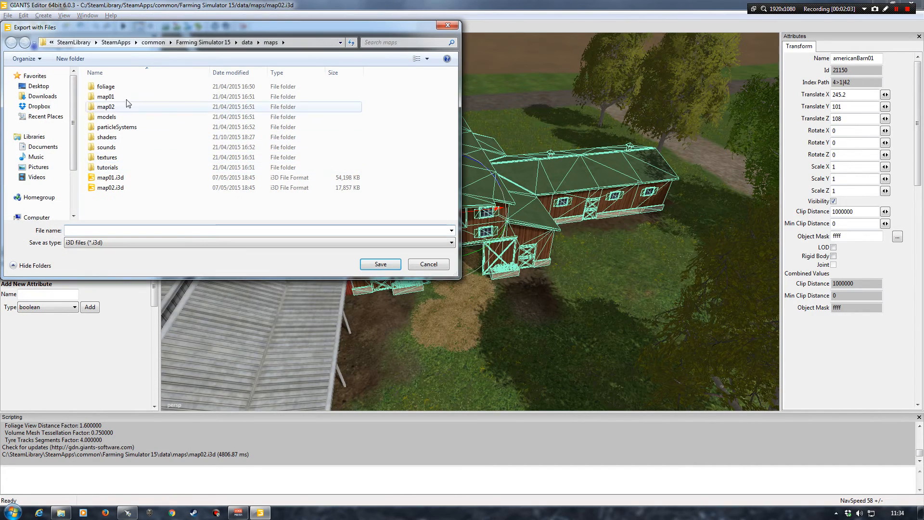
pyautogui.click(41, 84)
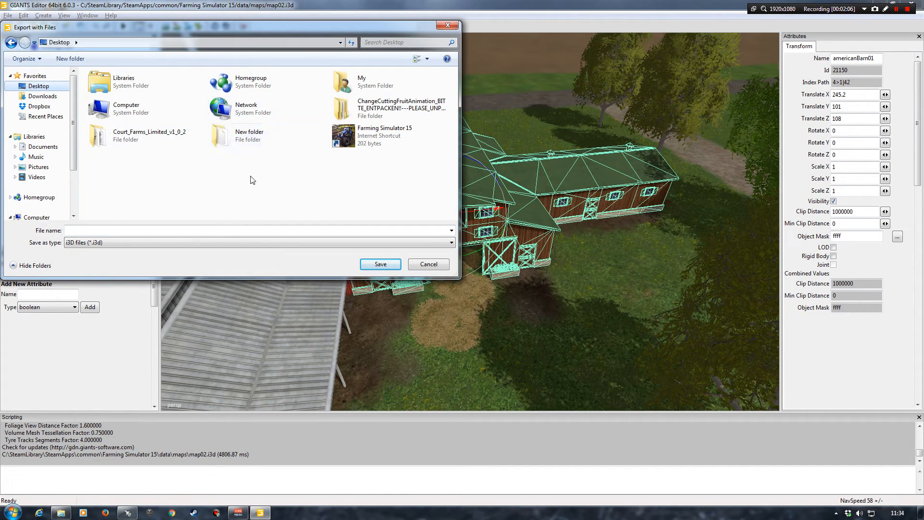
pyautogui.click(66, 60)
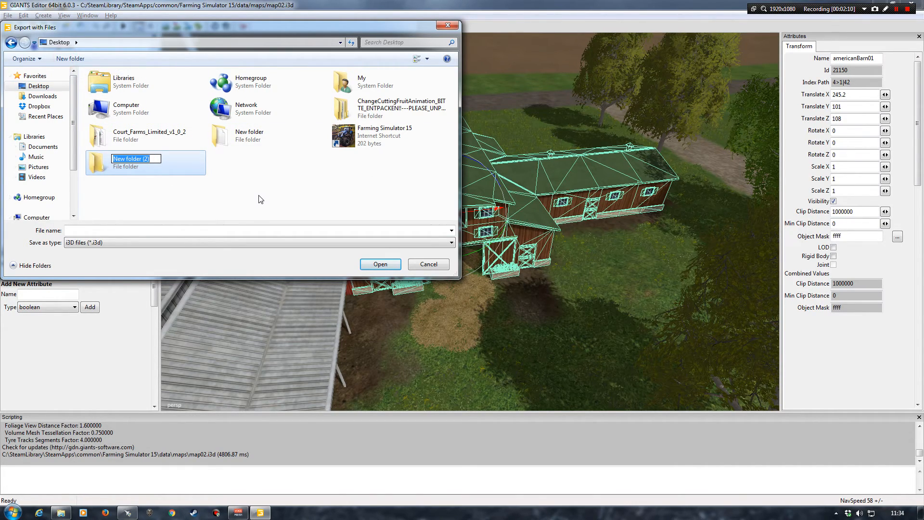
pyautogui.write('Barn')
pyautogui.press('Return')
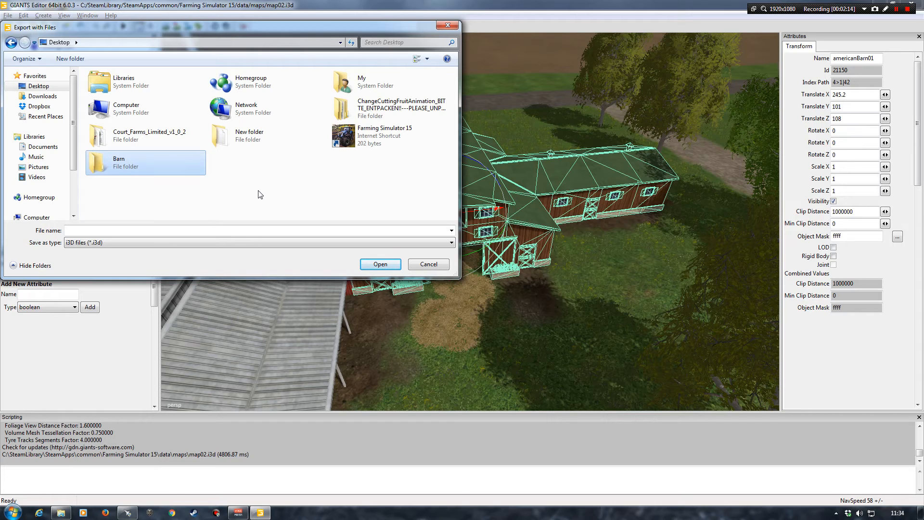
pyautogui.doubleClick(129, 164)
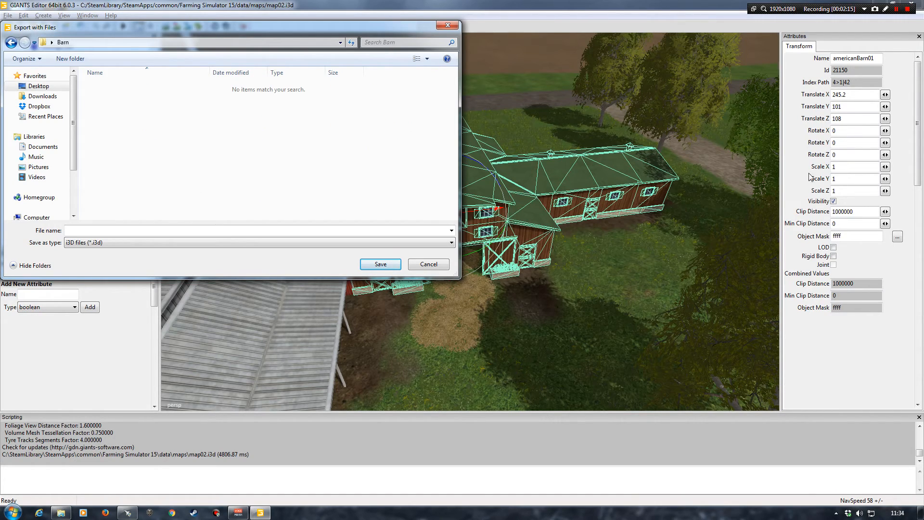
# Save the barn export as BarnWindrow in the Barn folder
pyautogui.click(179, 229)
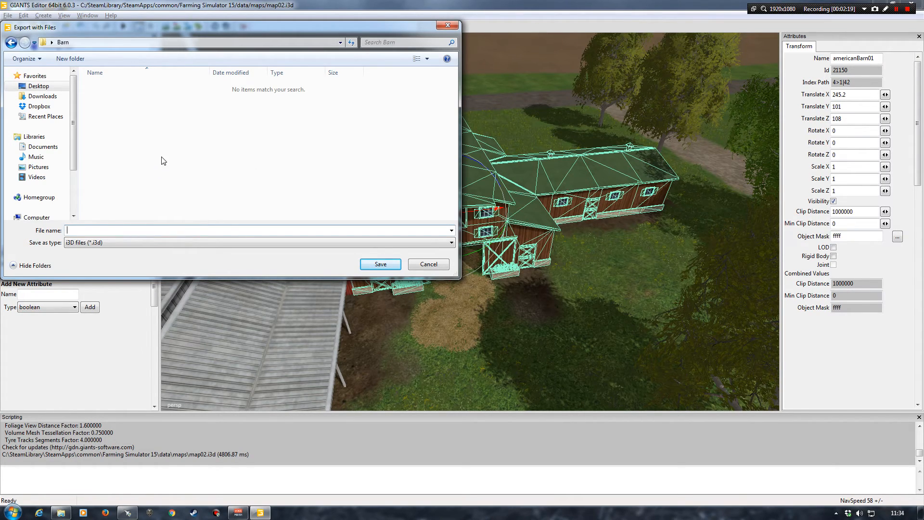
pyautogui.write('BarnWindrow')
pyautogui.click(380, 264)
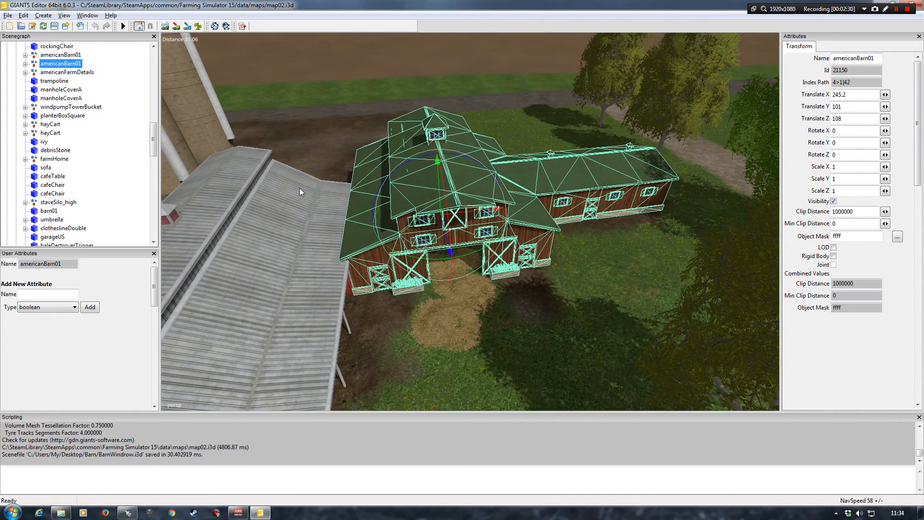
# Check the desktop for the exported Barn folder and return to the map in GIANTS Editor
pyautogui.moveTo(672, 3); pyautogui.dragTo(659, 44)
pyautogui.click(866, 45)
pyautogui.click(20, 223)
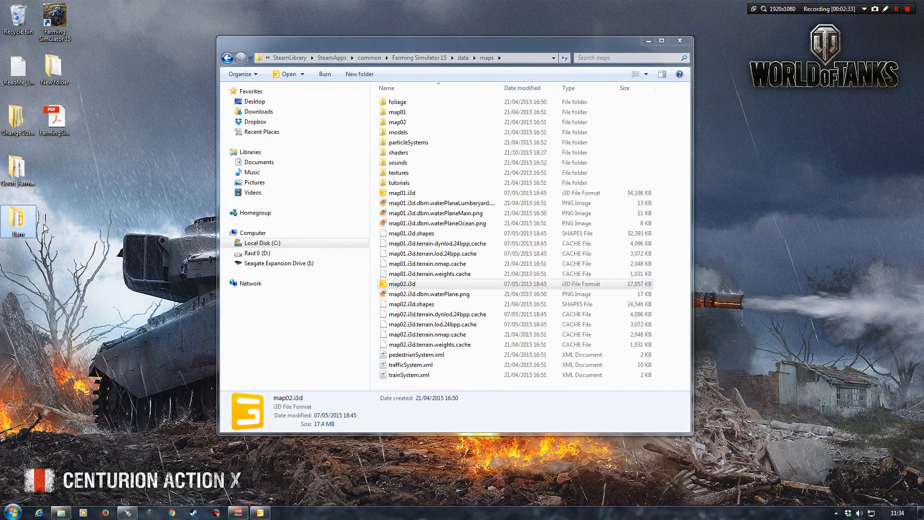
pyautogui.click(260, 512)
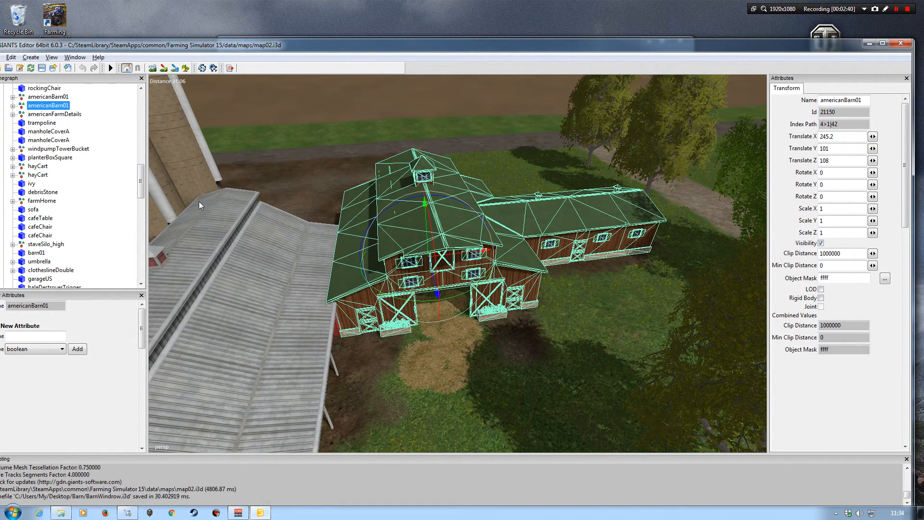
# Deselect the barn, select the openShedTipTrigger in its front doorway, and maximize the editor window
pyautogui.click(121, 211)
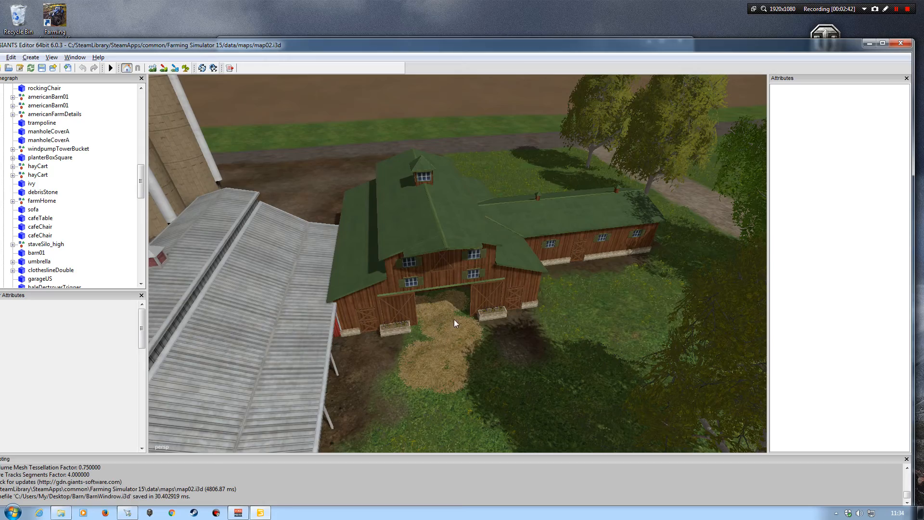
pyautogui.keyDown('alt'); pyautogui.moveTo(455, 339); pyautogui.dragTo(458, 359); pyautogui.keyUp('alt')
pyautogui.keyDown('alt'); pyautogui.moveTo(457, 355); pyautogui.dragTo(421, 311, button='right'); pyautogui.keyUp('alt')
pyautogui.moveTo(421, 312)
pyautogui.keyDown('alt'); pyautogui.mouseDown()
pyautogui.moveTo(386, 298)
pyautogui.moveTo(425, 305)
pyautogui.mouseUp(); pyautogui.keyUp('alt')
pyautogui.keyDown('alt'); pyautogui.moveTo(425, 306); pyautogui.dragTo(427, 299, button='right'); pyautogui.keyUp('alt')
pyautogui.keyDown('alt'); pyautogui.moveTo(427, 299); pyautogui.dragTo(439, 285); pyautogui.keyUp('alt')
pyautogui.moveTo(438, 284)
pyautogui.keyDown('alt'); pyautogui.mouseDown(button='right')
pyautogui.moveTo(447, 291)
pyautogui.moveTo(431, 301)
pyautogui.moveTo(424, 295)
pyautogui.moveTo(450, 296)
pyautogui.moveTo(432, 297)
pyautogui.mouseUp(button='right'); pyautogui.keyUp('alt')
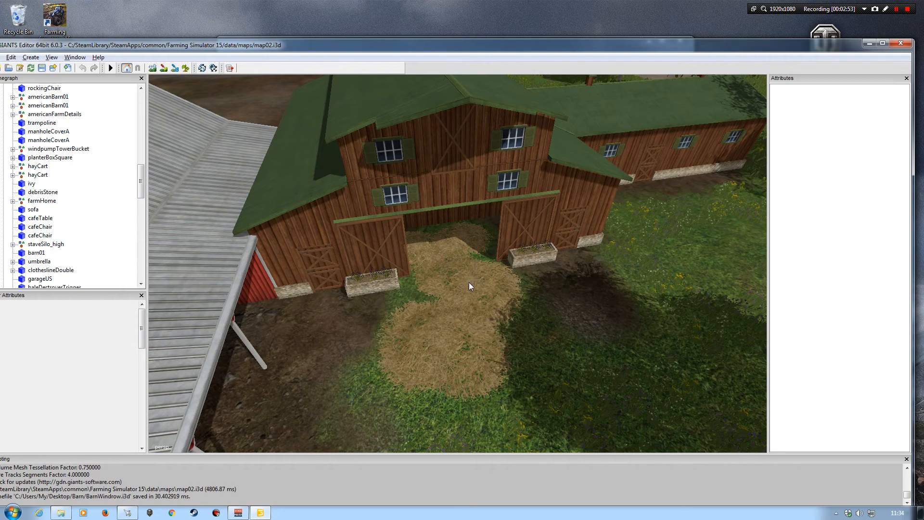
pyautogui.click(440, 244)
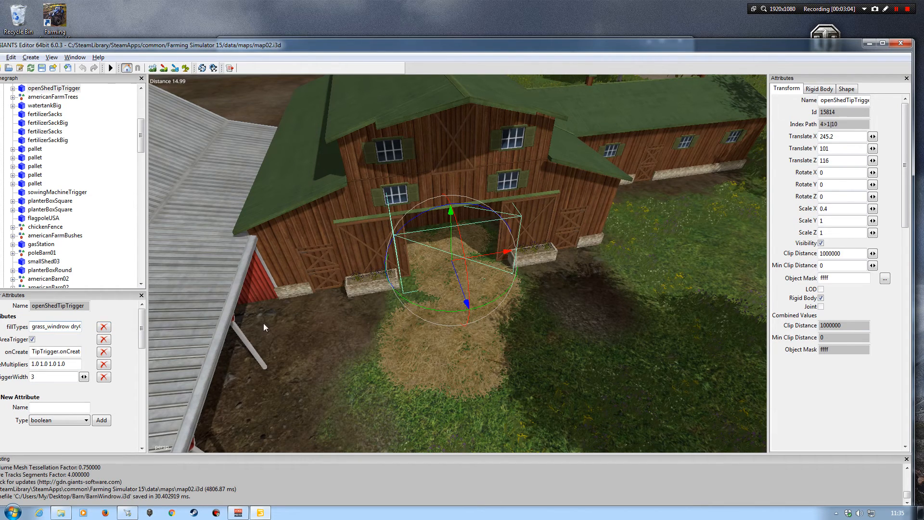
pyautogui.doubleClick(306, 46)
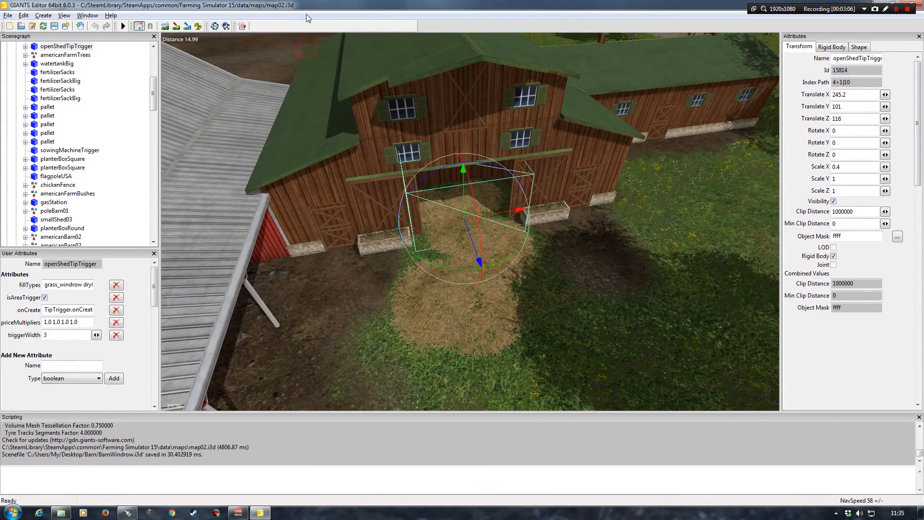
# Start exporting the selected tip trigger with its files and create a desktop folder named Triggers
pyautogui.click(7, 15)
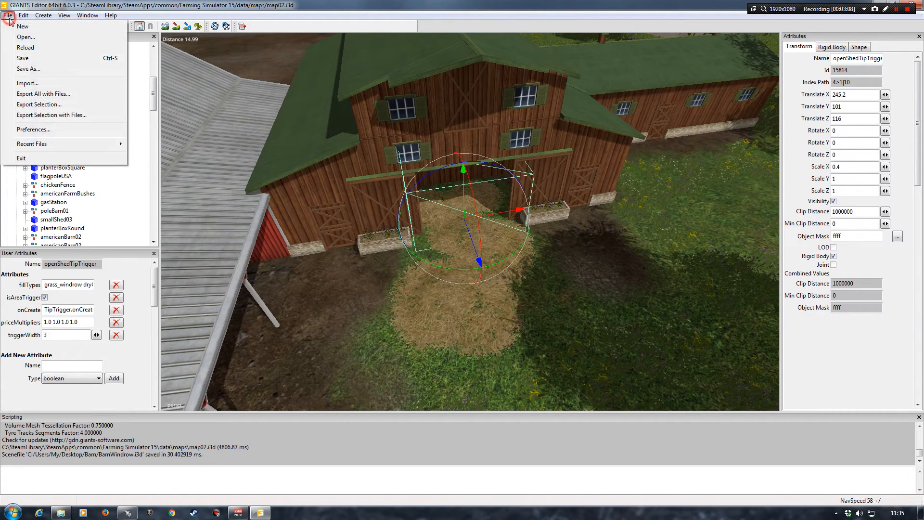
pyautogui.click(46, 117)
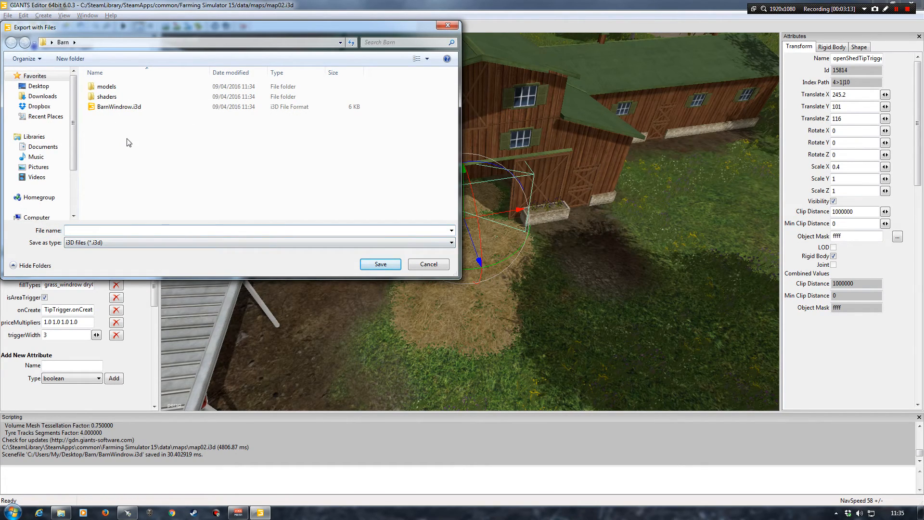
pyautogui.click(41, 85)
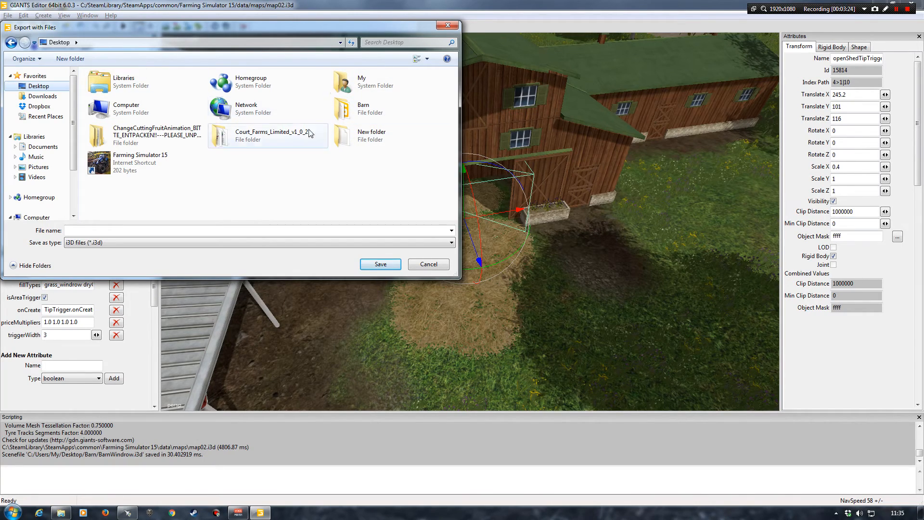
pyautogui.click(70, 59)
pyautogui.write('Triggers')
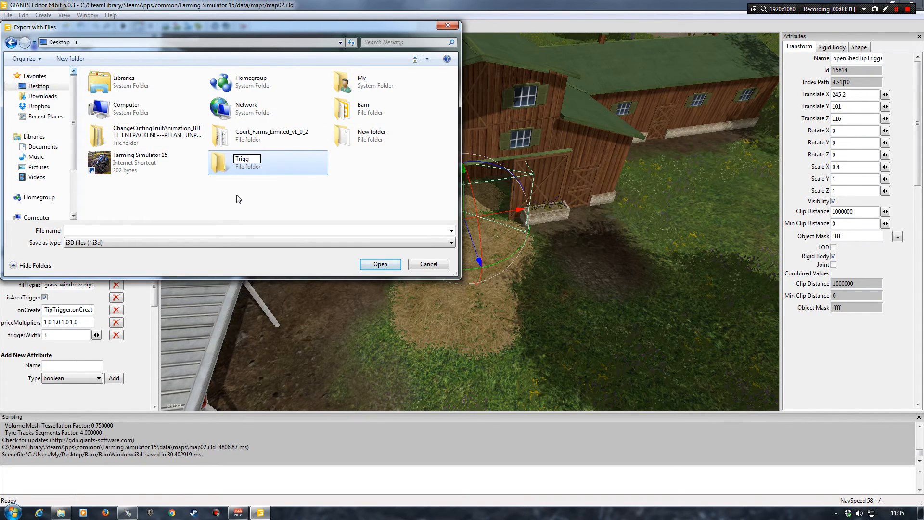
pyautogui.click(284, 194)
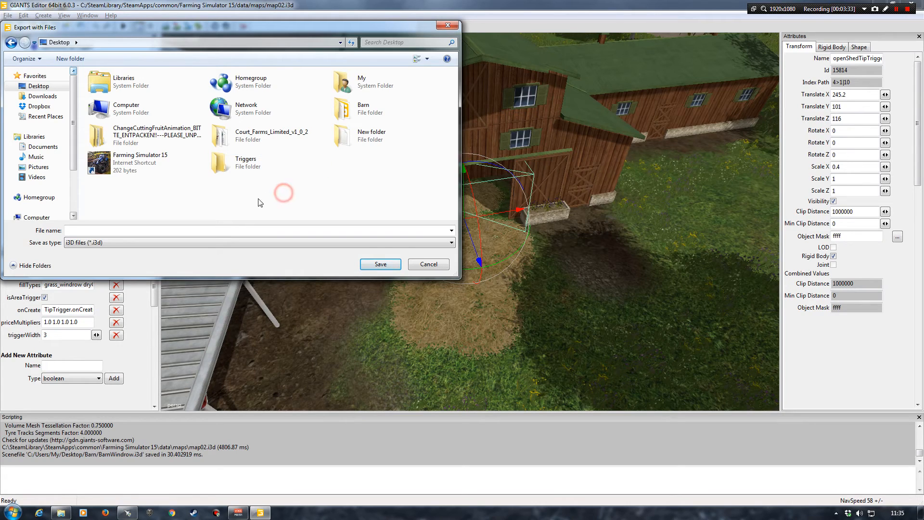
# Rename the new Triggers folder on the desktop as TriggersWindrow
pyautogui.click(247, 160)
pyautogui.click(248, 160)
pyautogui.click(261, 159)
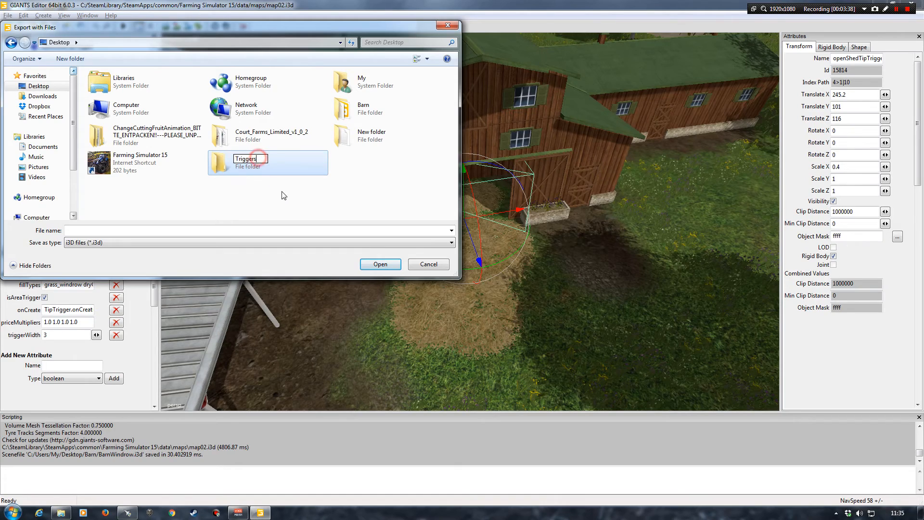
pyautogui.write('Windrow')
pyautogui.click(281, 200)
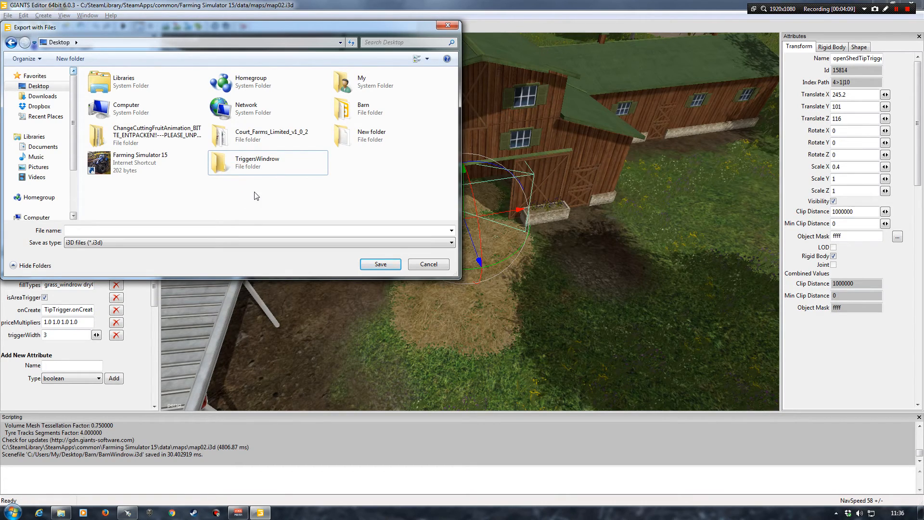
# Save the tip trigger export as BaleWindrowTriggers inside the TriggersWindrow folder
pyautogui.click(224, 165)
pyautogui.doubleClick(224, 165)
pyautogui.click(207, 231)
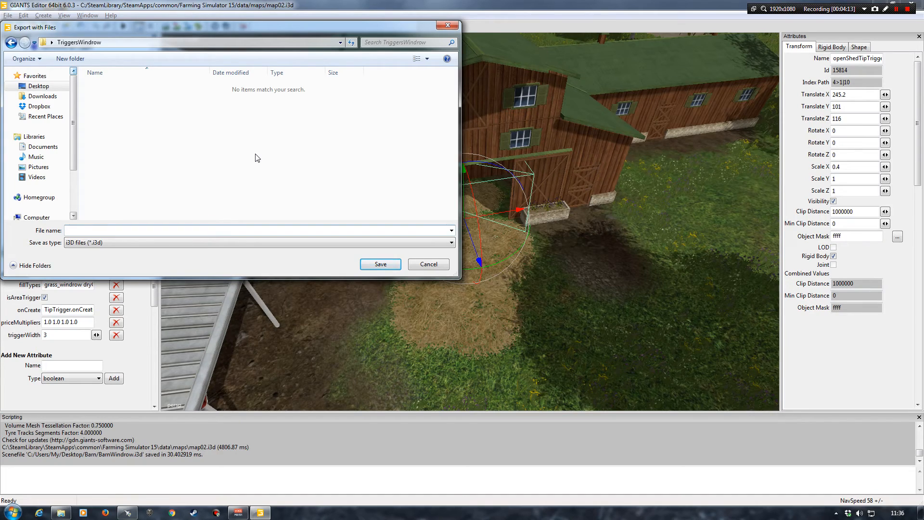
pyautogui.write('BaleWindrowTriggers')
pyautogui.press('Return')
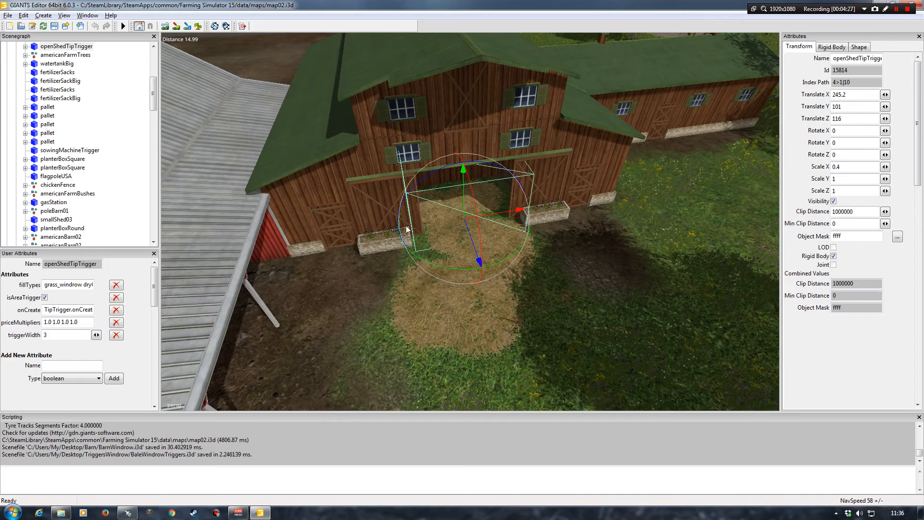
# Move the tip trigger out of the barn doorway and start exporting the baleDestroyerTrigger in the doorway with its files
pyautogui.moveTo(477, 258); pyautogui.dragTo(613, 457)
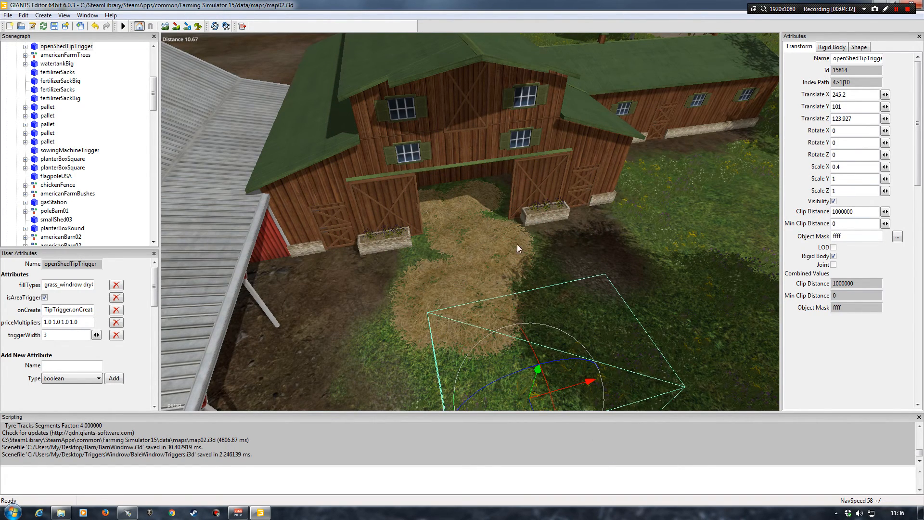
pyautogui.click(462, 196)
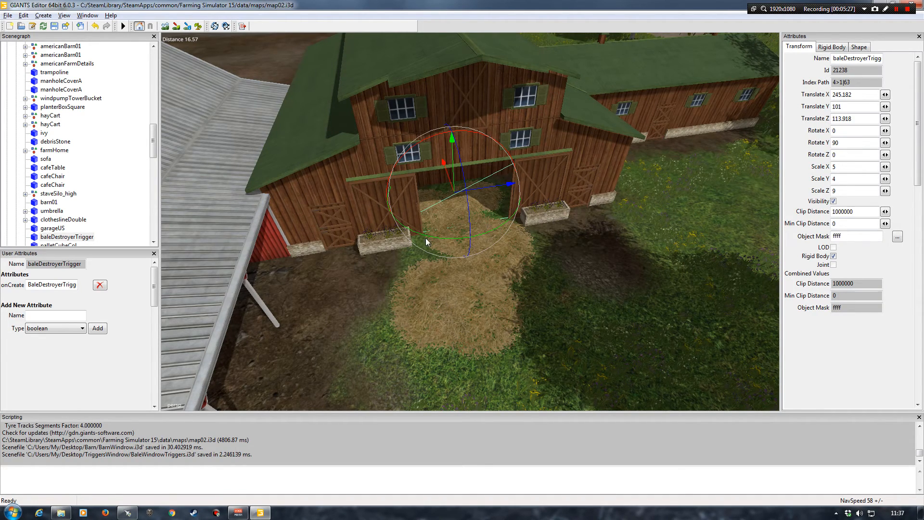
pyautogui.click(7, 15)
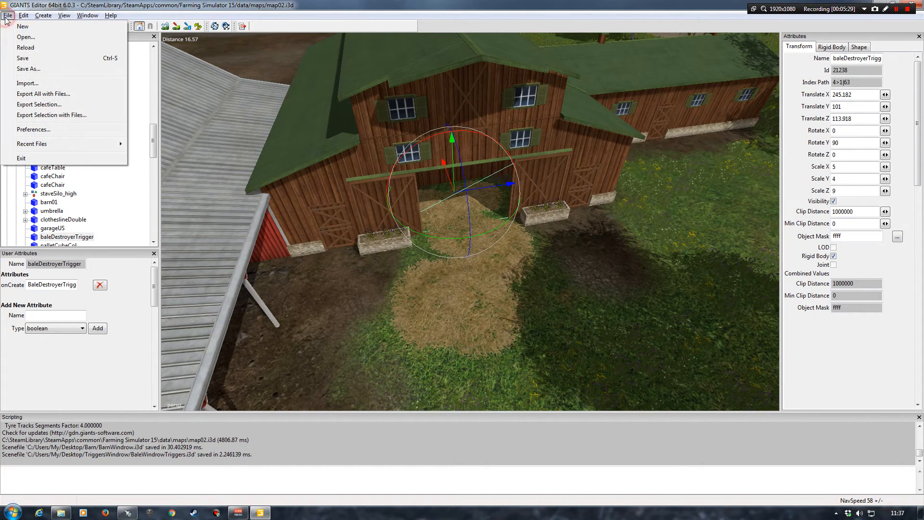
pyautogui.click(32, 114)
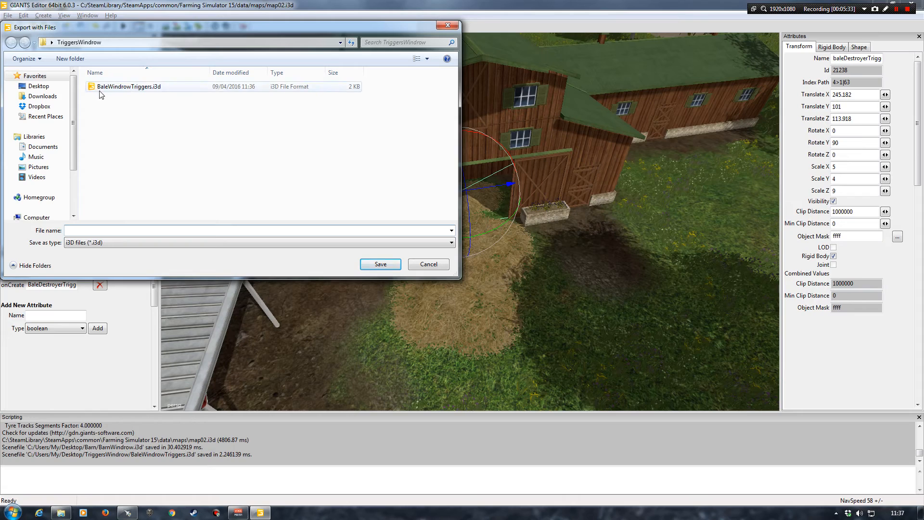
# Save the export as BaleDestroyerTrigger in the TriggersWindrow folder
pyautogui.click(129, 230)
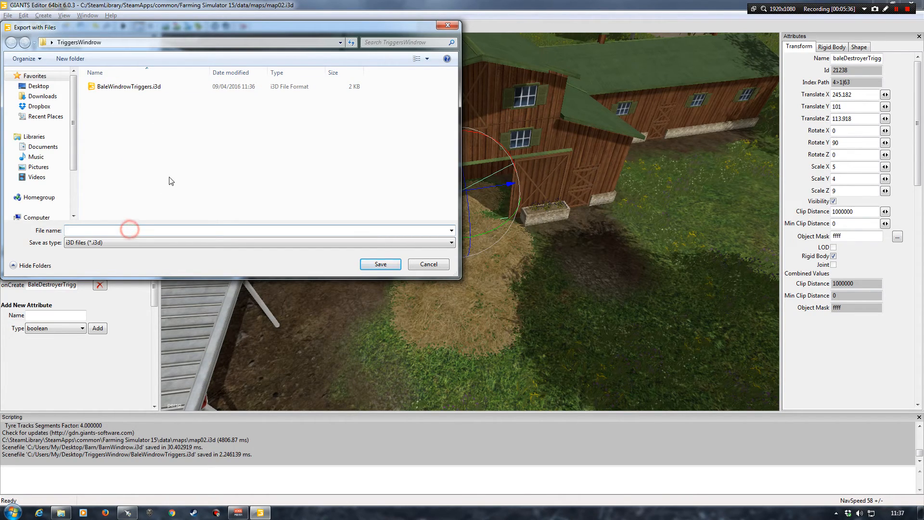
pyautogui.write('BaleDestroyerTrigger')
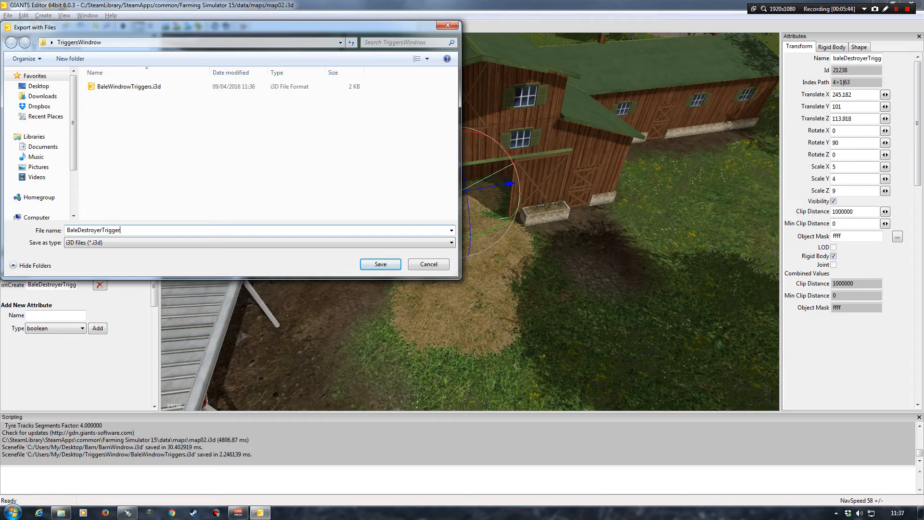
pyautogui.press('Return')
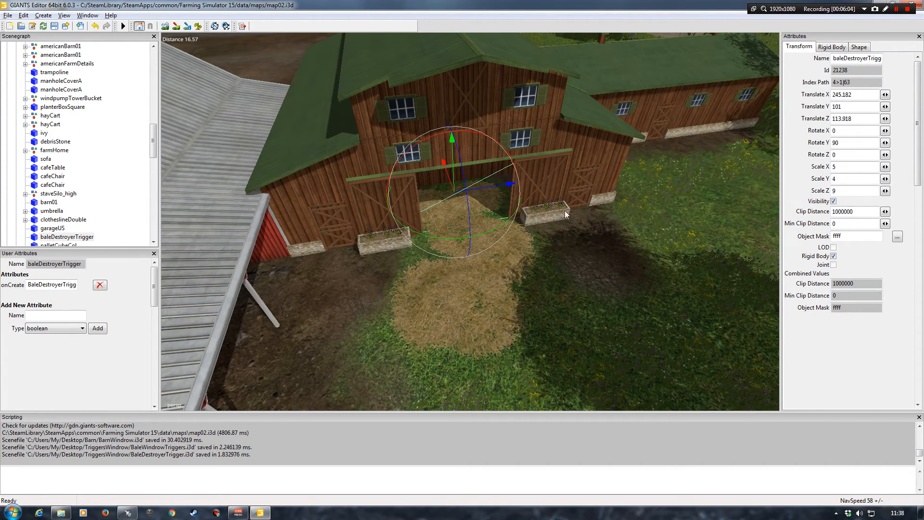
# Close map02 in GIANTS Editor without saving its changes, and close the maps folder window
pyautogui.click(134, 189)
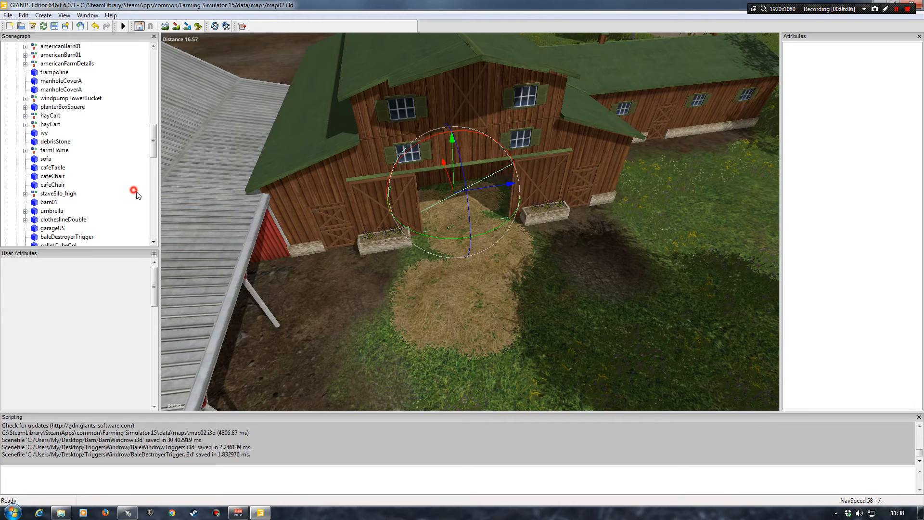
pyautogui.moveTo(688, 6); pyautogui.dragTo(655, 62)
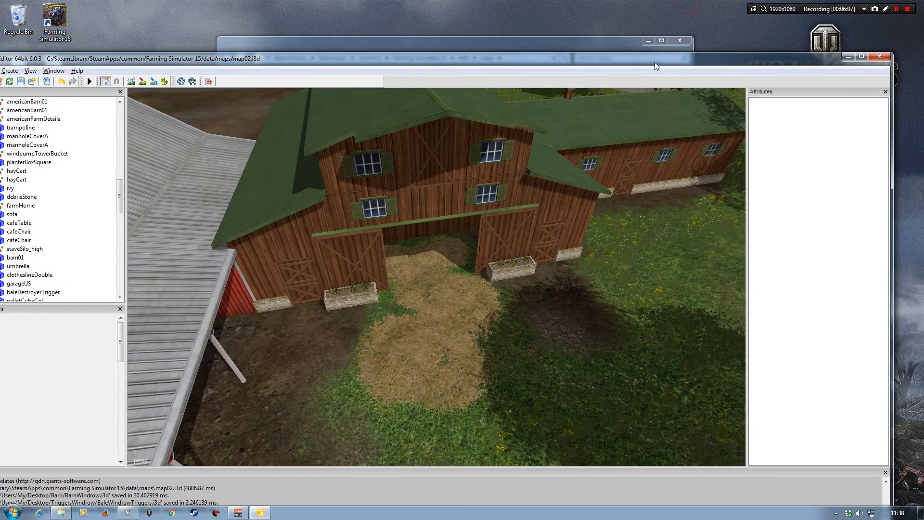
pyautogui.click(877, 55)
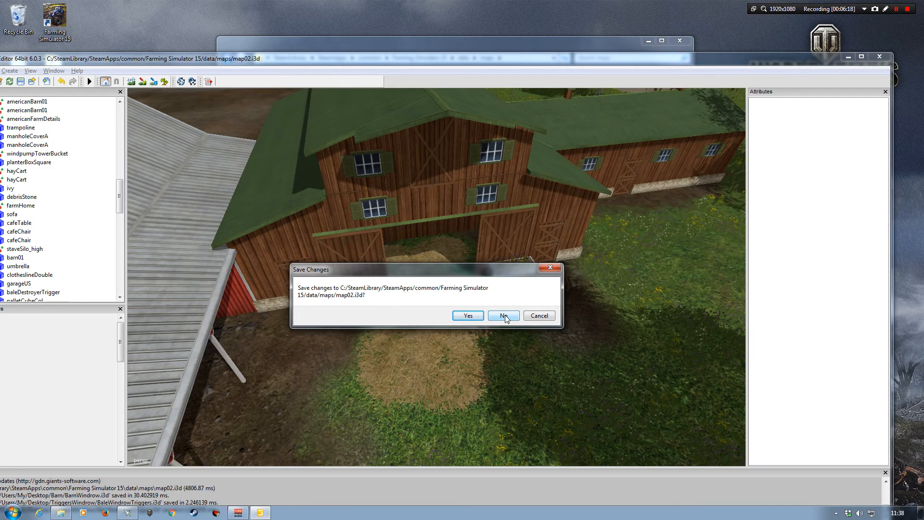
pyautogui.click(504, 316)
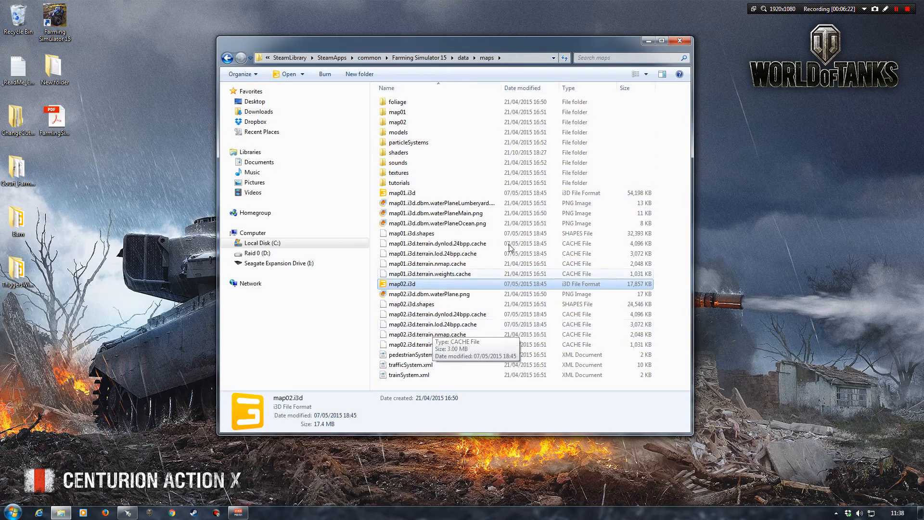
pyautogui.click(680, 40)
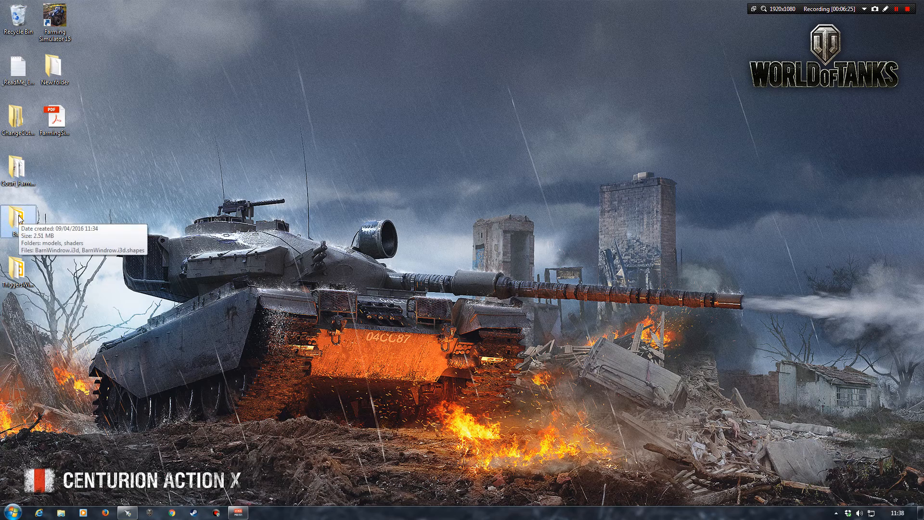
# Check the exported trigger files in the TriggersWindrow folder on the desktop, and close the folder
pyautogui.click(18, 272)
pyautogui.doubleClick(18, 272)
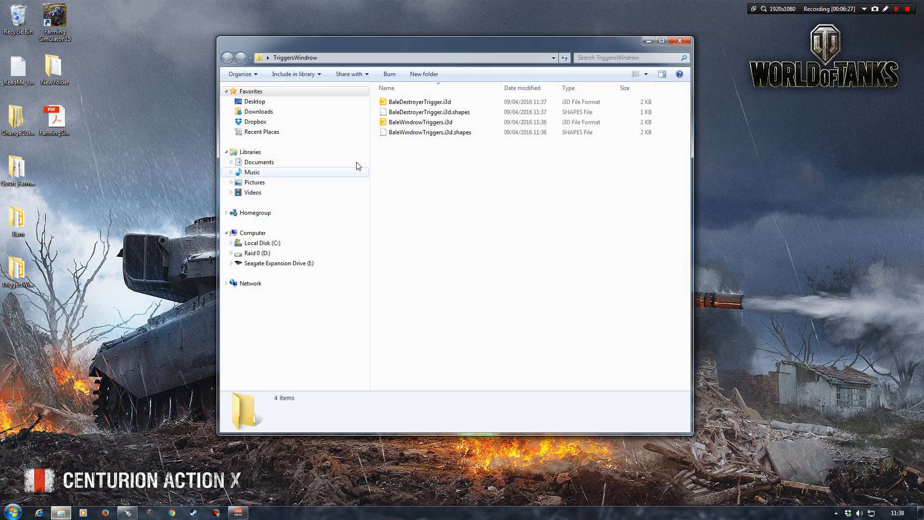
pyautogui.click(684, 39)
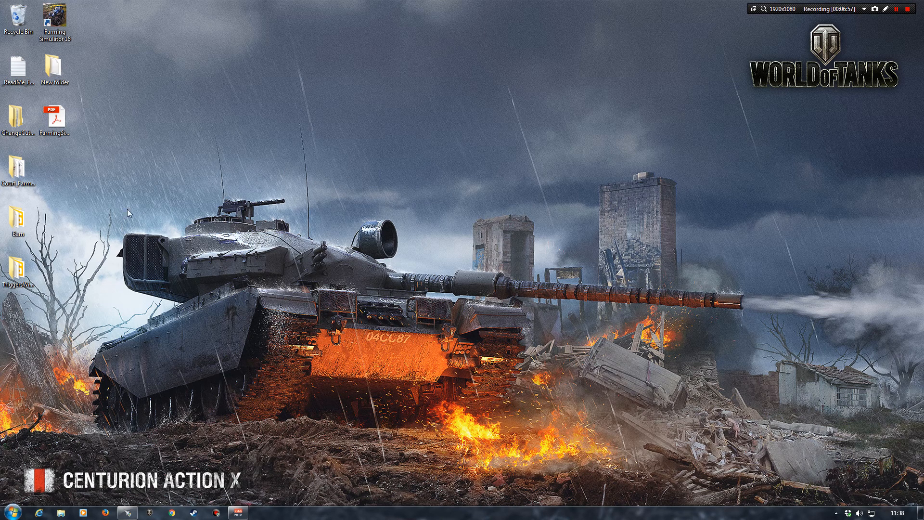
# Open map01.i3d from the map folder of Court_Farms_Limited_v1_0_2 on the desktop in GIANTS Editor
pyautogui.click(17, 172)
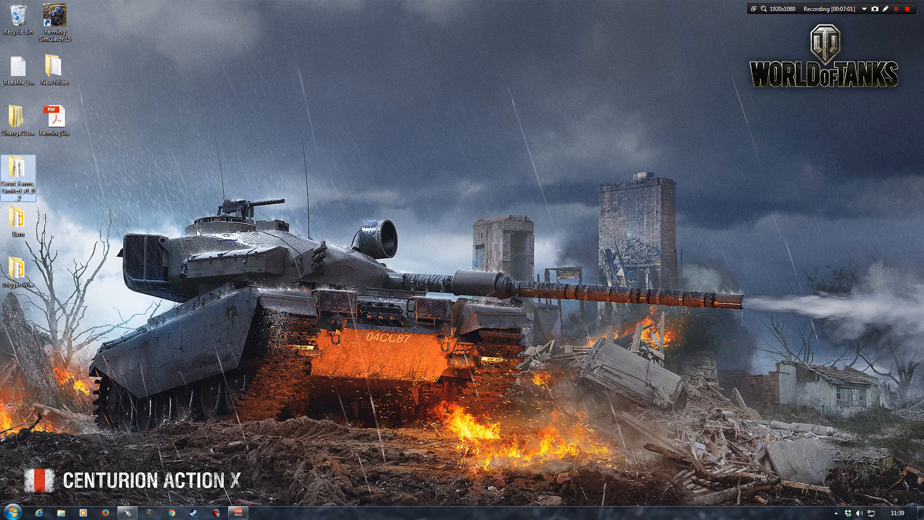
pyautogui.doubleClick(18, 171)
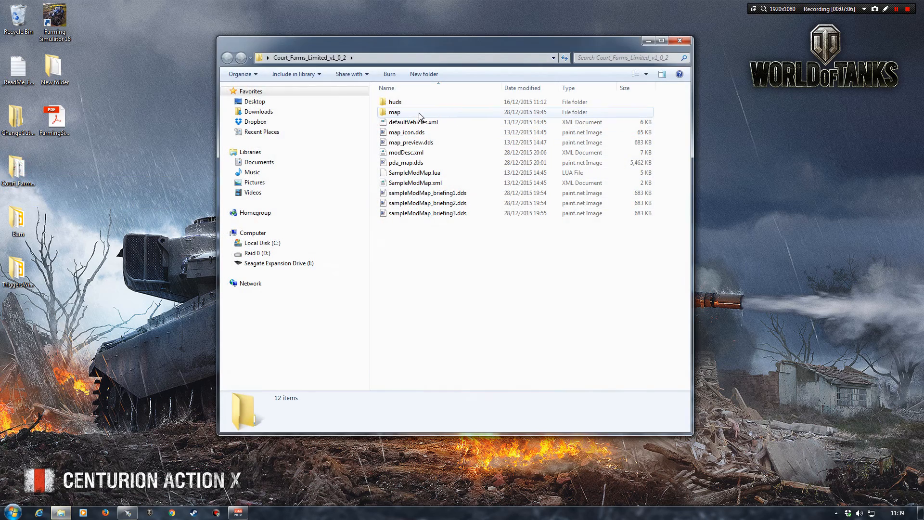
pyautogui.doubleClick(406, 113)
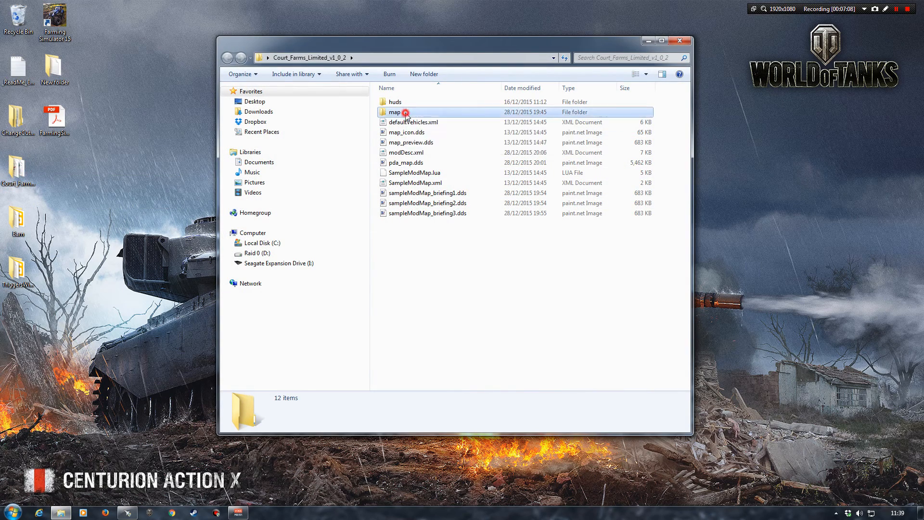
pyautogui.click(401, 215)
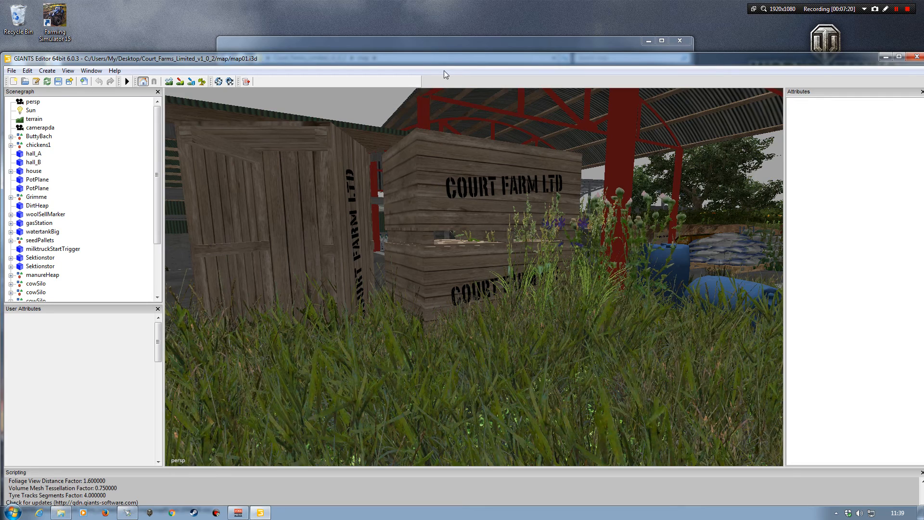
# Maximize the editor, delete the Thatched_cottage at the end of the dirt track, and collapse the Houses group
pyautogui.moveTo(473, 59); pyautogui.dragTo(473, 1)
pyautogui.keyDown('alt'); pyautogui.moveTo(405, 220); pyautogui.dragTo(491, 250); pyautogui.keyUp('alt')
pyautogui.scroll(-10, 440, 260)
pyautogui.keyDown('alt'); pyautogui.moveTo(392, 247); pyautogui.dragTo(502, 247); pyautogui.keyUp('alt')
pyautogui.keyDown('alt'); pyautogui.moveTo(424, 247); pyautogui.dragTo(469, 236); pyautogui.keyUp('alt')
pyautogui.scroll(8, 413, 333)
pyautogui.keyDown('alt'); pyautogui.moveTo(468, 235); pyautogui.dragTo(467, 219, button='right'); pyautogui.keyUp('alt')
pyautogui.keyDown('alt'); pyautogui.moveTo(438, 277); pyautogui.dragTo(459, 286); pyautogui.keyUp('alt')
pyautogui.keyDown('alt'); pyautogui.moveTo(463, 277); pyautogui.dragTo(475, 227, button='right'); pyautogui.keyUp('alt')
pyautogui.keyDown('alt'); pyautogui.moveTo(476, 228); pyautogui.dragTo(455, 308); pyautogui.keyUp('alt')
pyautogui.scroll(4, 453, 307)
pyautogui.click(460, 270)
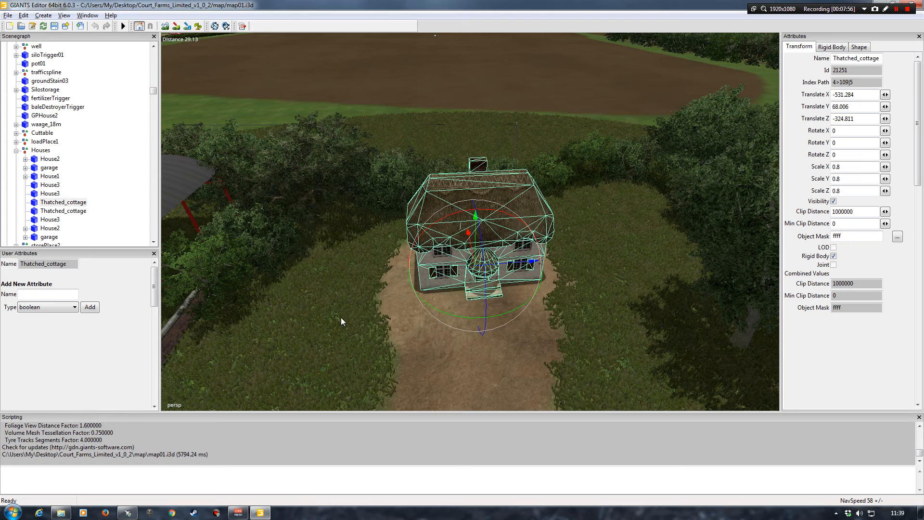
pyautogui.press('Delete')
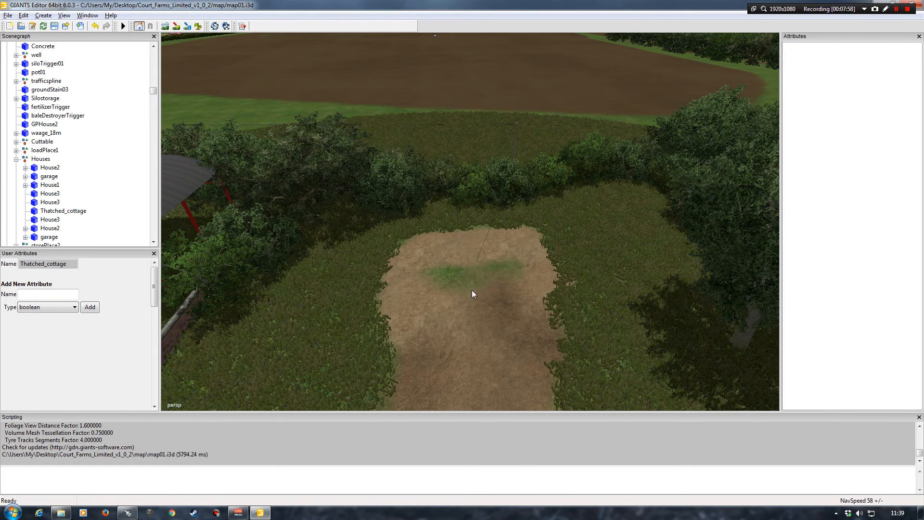
pyautogui.click(16, 159)
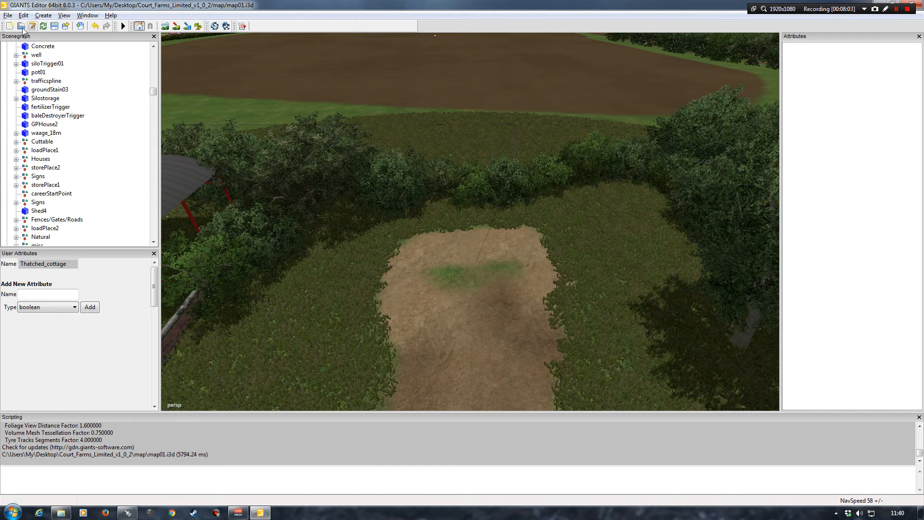
# Minimize the editor and open the models folder inside the Court_Farms_Limited_v1_0_2 map folder
pyautogui.doubleClick(721, 11)
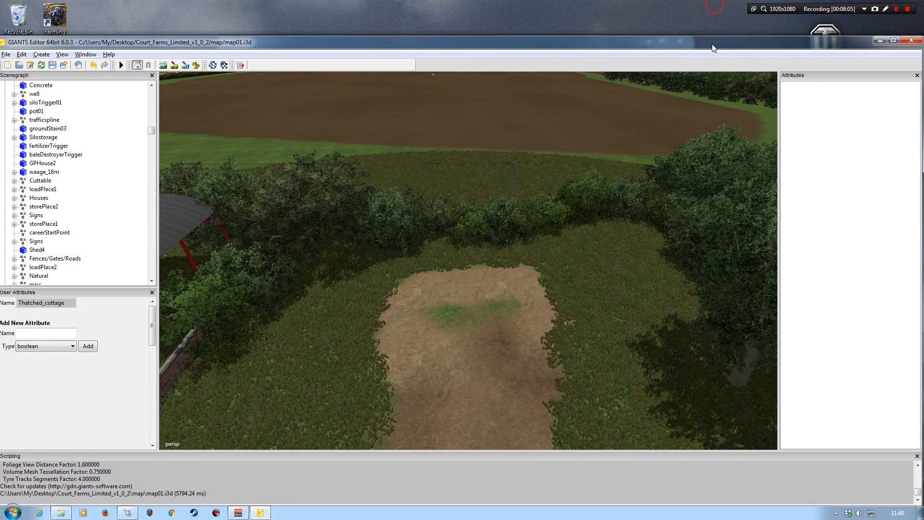
pyautogui.click(881, 43)
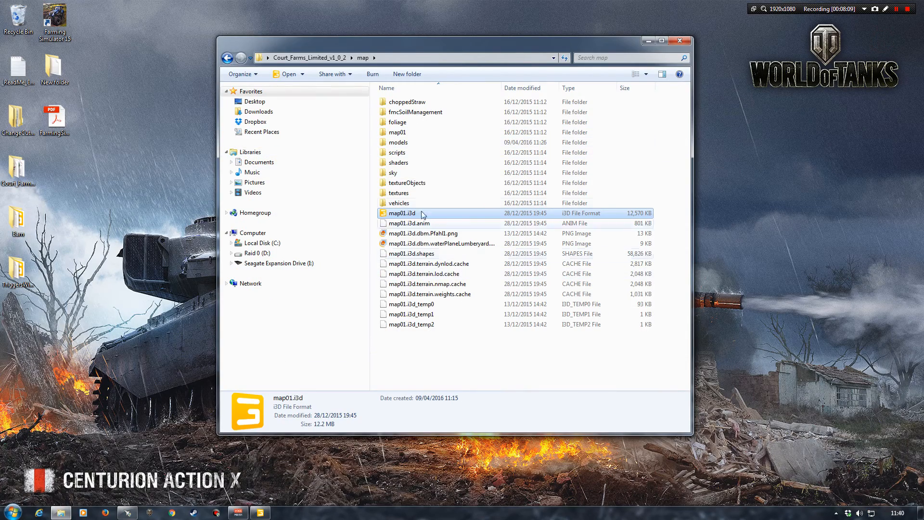
pyautogui.click(340, 59)
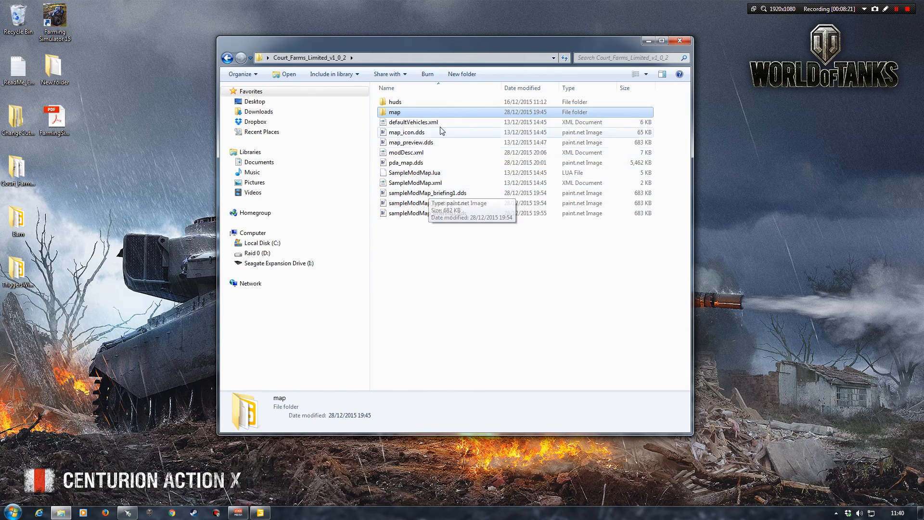
pyautogui.doubleClick(395, 113)
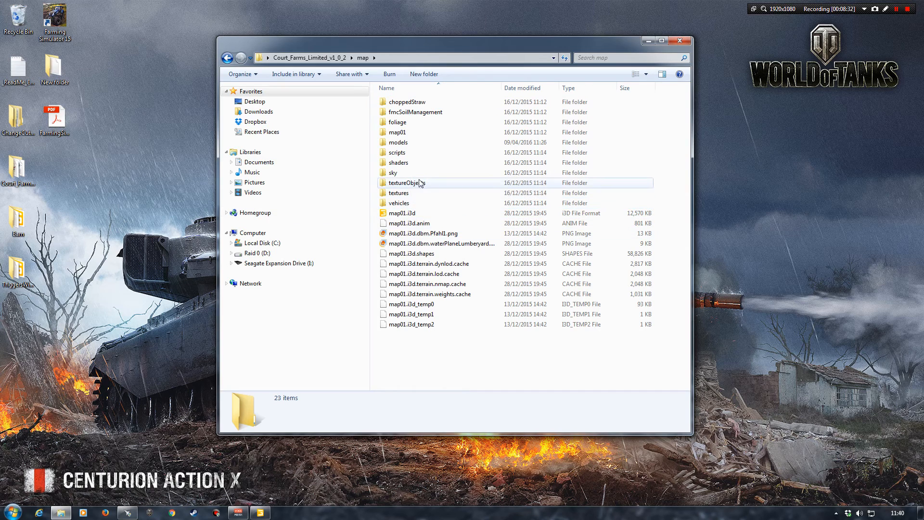
pyautogui.doubleClick(405, 145)
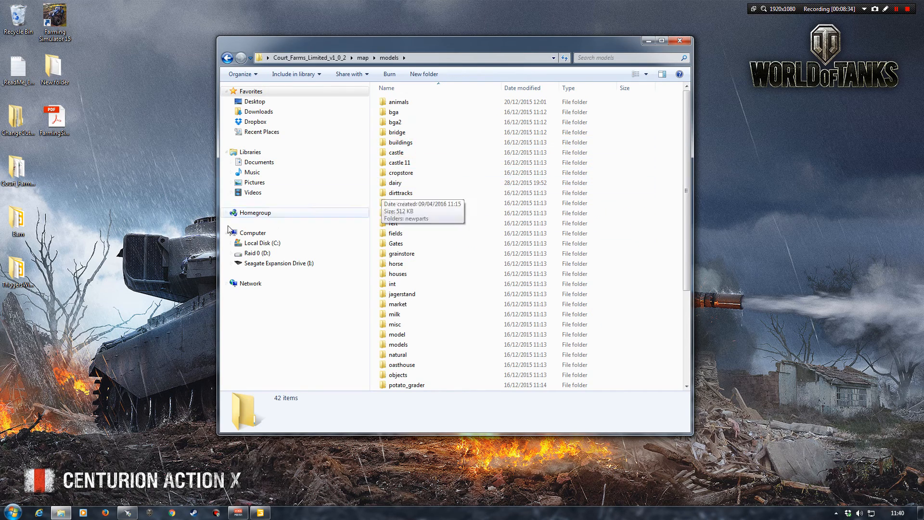
# Copy the Barn and TriggersWindrow folders from the desktop into the map's models folder and check the pasted folders
pyautogui.moveTo(77, 329); pyautogui.dragTo(7, 213)
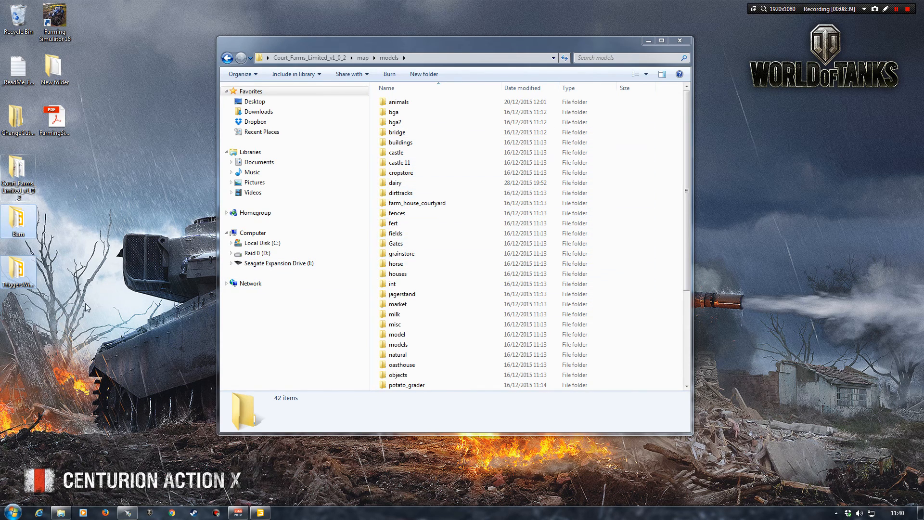
pyautogui.hotkey('alt', 'Left')
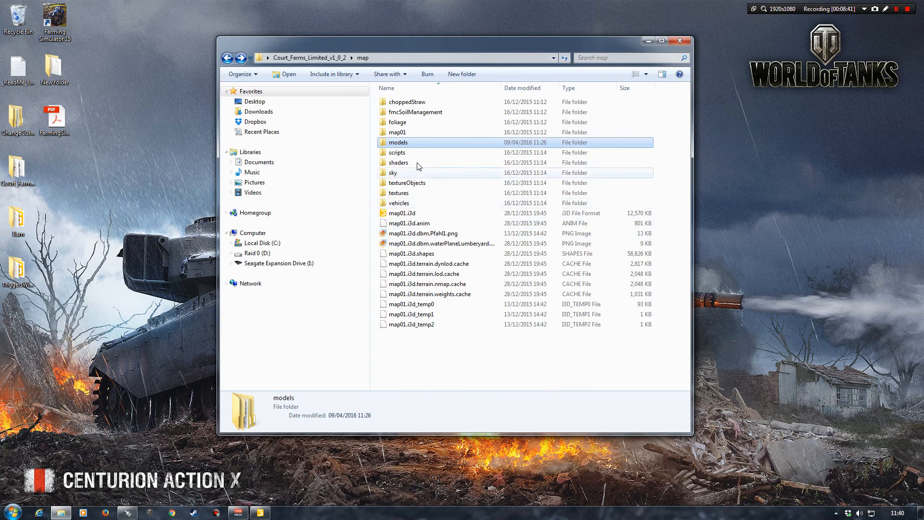
pyautogui.doubleClick(399, 143)
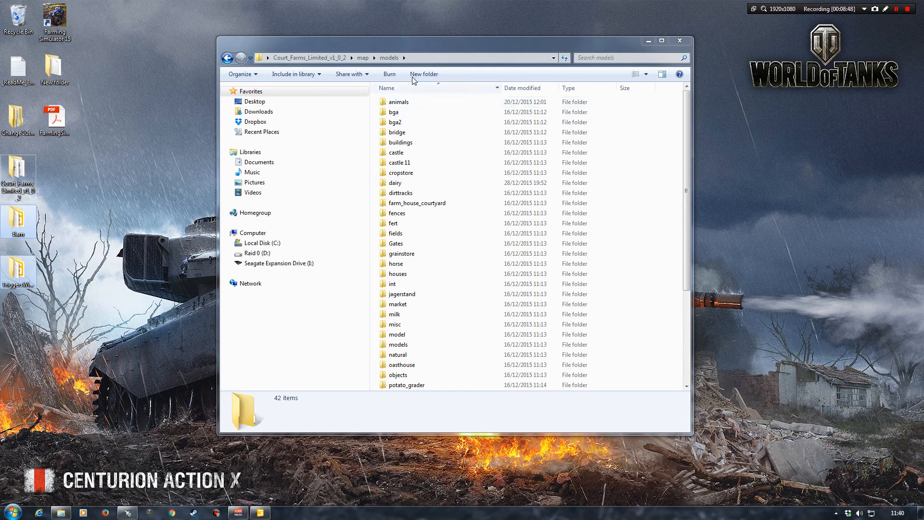
pyautogui.click(413, 42)
pyautogui.hotkey('ctrl', 'v')
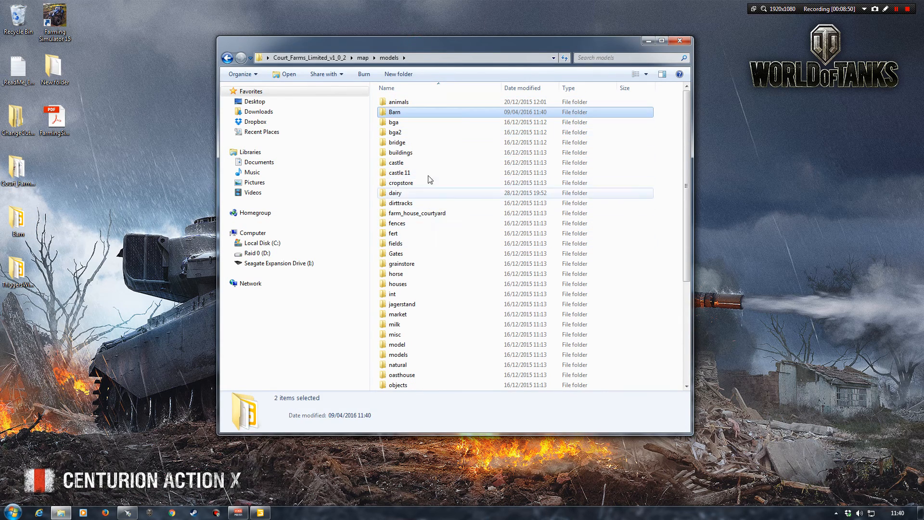
pyautogui.scroll(-5, 439, 216)
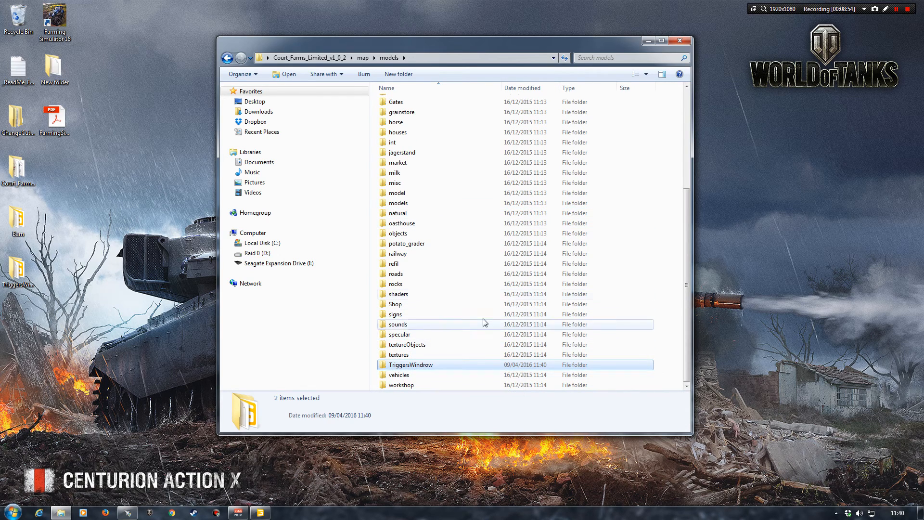
# Check the pasted Barn folder, then switch back to GIANTS Editor and maximize its window
pyautogui.scroll(5, 475, 260)
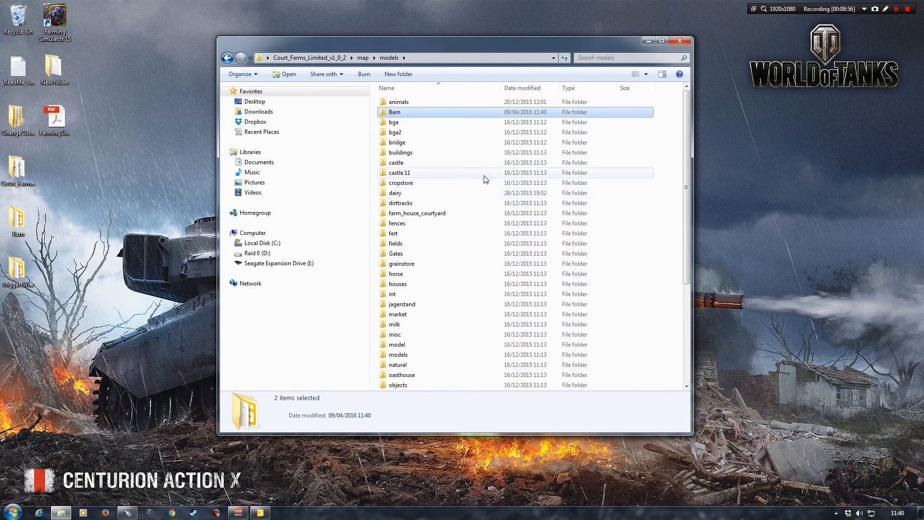
pyautogui.click(261, 513)
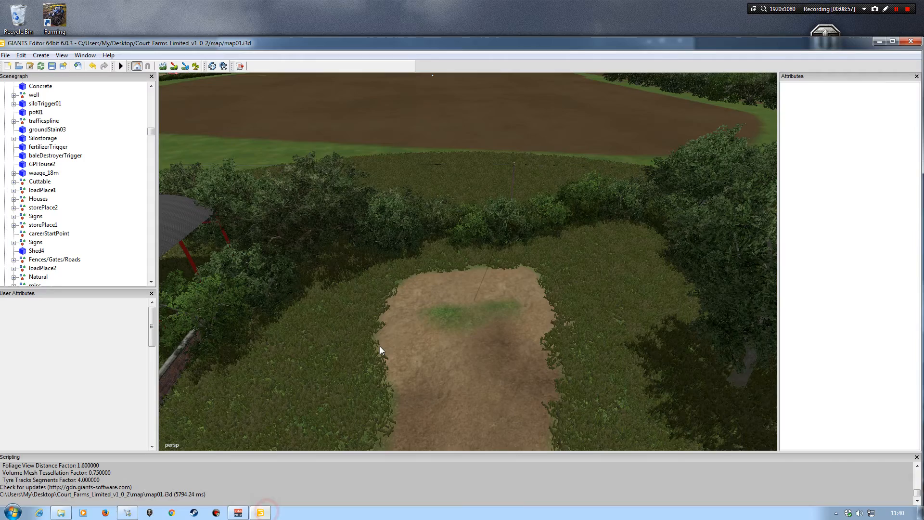
pyautogui.doubleClick(434, 44)
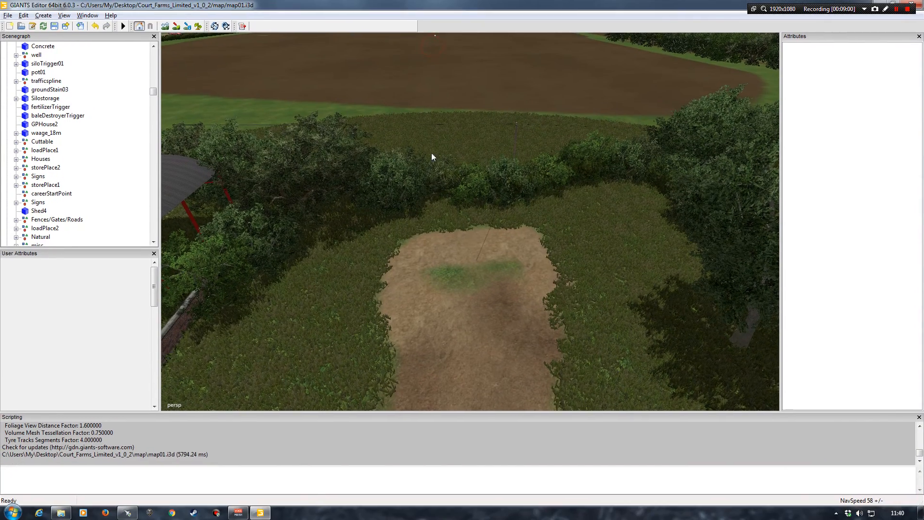
# Import BarnWindrow.i3d from the map/models/Barn folder of Court_Farms_Limited_v1_0_2 into the map
pyautogui.click(8, 15)
pyautogui.click(27, 84)
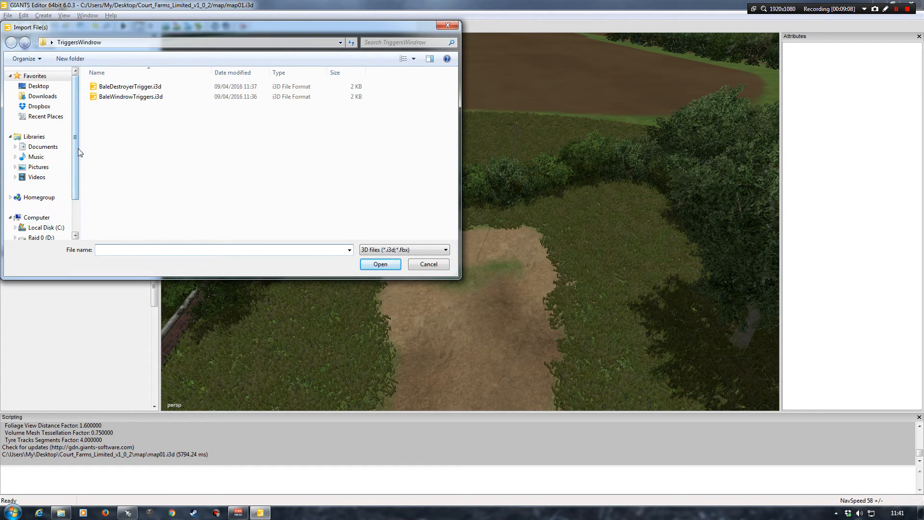
pyautogui.click(38, 86)
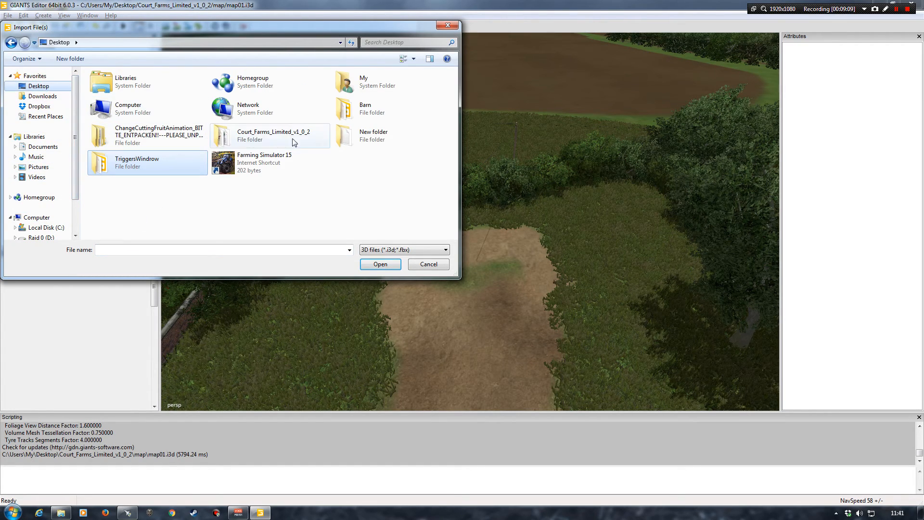
pyautogui.doubleClick(255, 136)
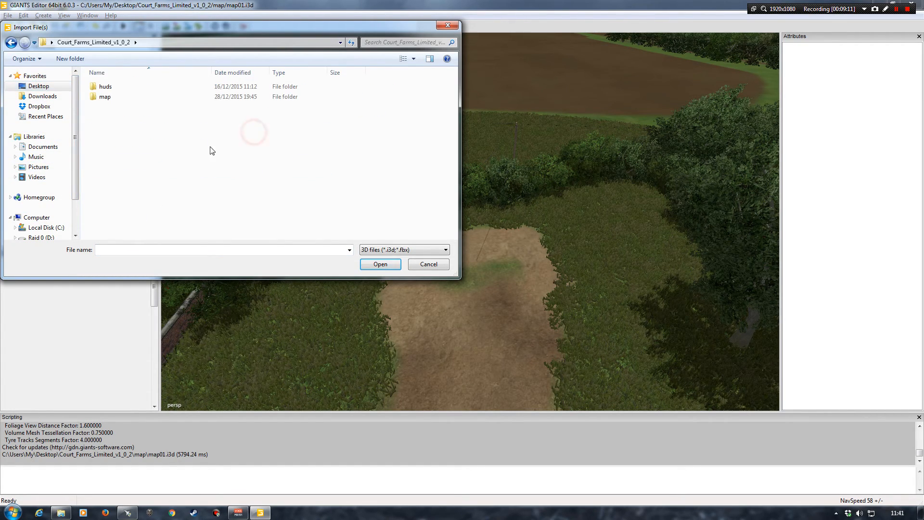
pyautogui.doubleClick(105, 97)
pyautogui.doubleClick(112, 127)
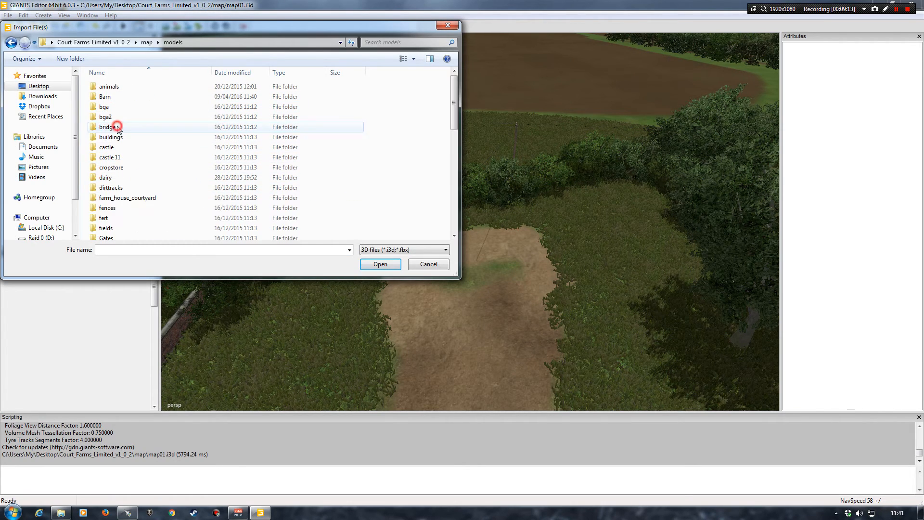
pyautogui.doubleClick(106, 98)
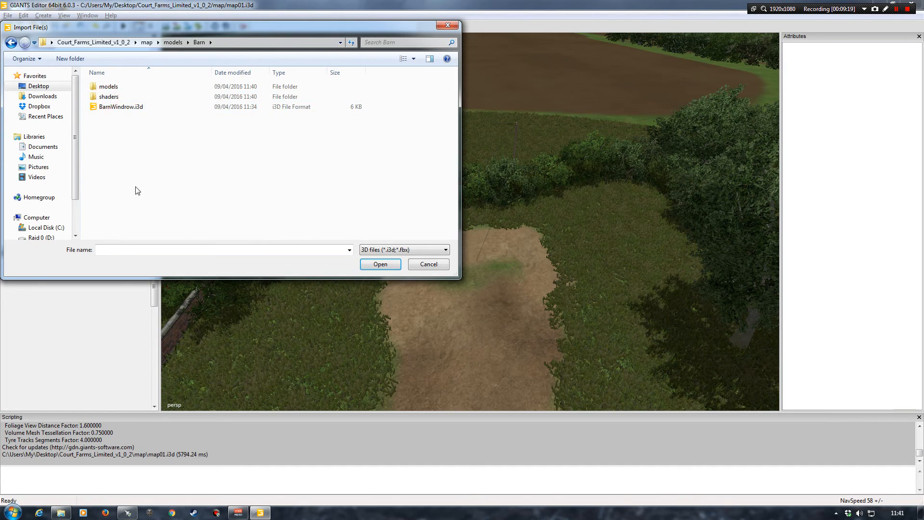
pyautogui.doubleClick(116, 107)
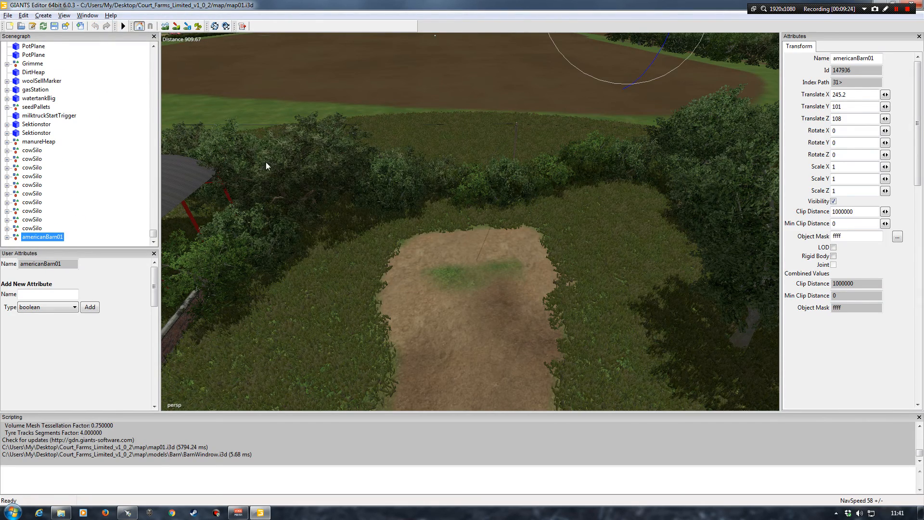
# Place the imported americanBarn01 at the end of the dirt track behind the gates with Interactive Placement
pyautogui.keyDown('alt'); pyautogui.moveTo(443, 179); pyautogui.dragTo(432, 198); pyautogui.keyUp('alt')
pyautogui.keyDown('alt'); pyautogui.moveTo(465, 160); pyautogui.dragTo(443, 165); pyautogui.keyUp('alt')
pyautogui.keyDown('alt'); pyautogui.moveTo(442, 165); pyautogui.dragTo(431, 178, button='right'); pyautogui.keyUp('alt')
pyautogui.keyDown('alt'); pyautogui.moveTo(432, 182); pyautogui.dragTo(534, 131); pyautogui.keyUp('alt')
pyautogui.keyDown('alt'); pyautogui.moveTo(348, 250); pyautogui.dragTo(333, 301); pyautogui.keyUp('alt')
pyautogui.click(24, 16)
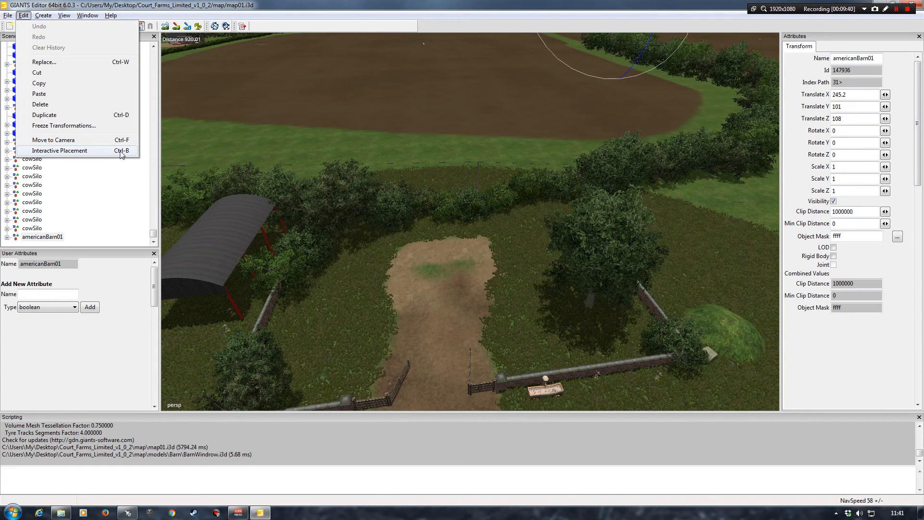
pyautogui.click(57, 150)
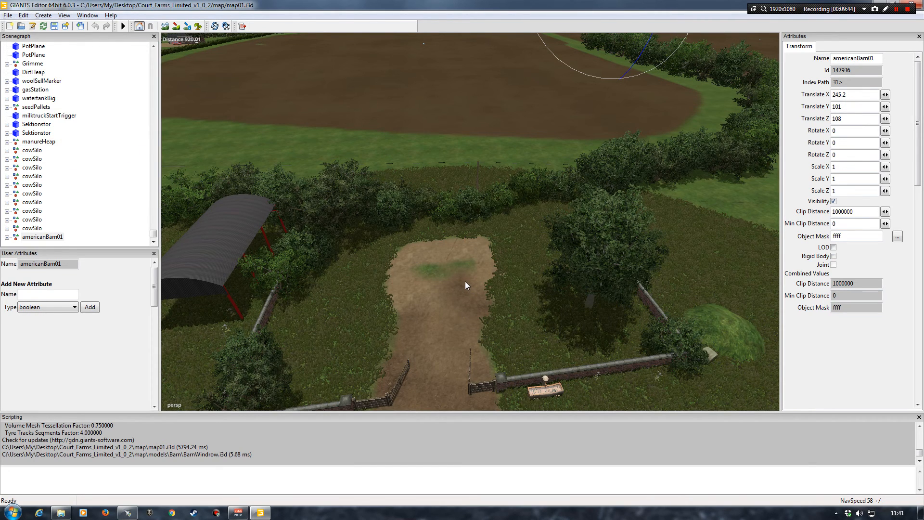
pyautogui.click(445, 272)
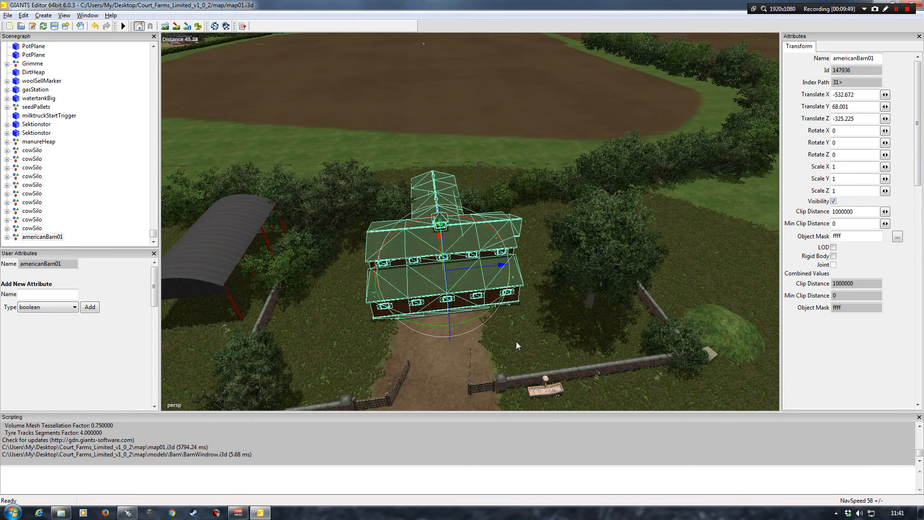
# Rotate the barn by about 90° around its vertical axis so its main doors face the gates
pyautogui.moveTo(477, 320); pyautogui.dragTo(370, 295)
pyautogui.keyDown('alt'); pyautogui.moveTo(487, 336); pyautogui.dragTo(452, 353); pyautogui.keyUp('alt')
pyautogui.keyDown('alt'); pyautogui.moveTo(451, 353); pyautogui.dragTo(452, 307, button='right'); pyautogui.keyUp('alt')
pyautogui.keyDown('alt'); pyautogui.moveTo(452, 307); pyautogui.dragTo(493, 313); pyautogui.keyUp('alt')
pyautogui.keyDown('alt'); pyautogui.moveTo(493, 313); pyautogui.dragTo(426, 237, button='right'); pyautogui.keyUp('alt')
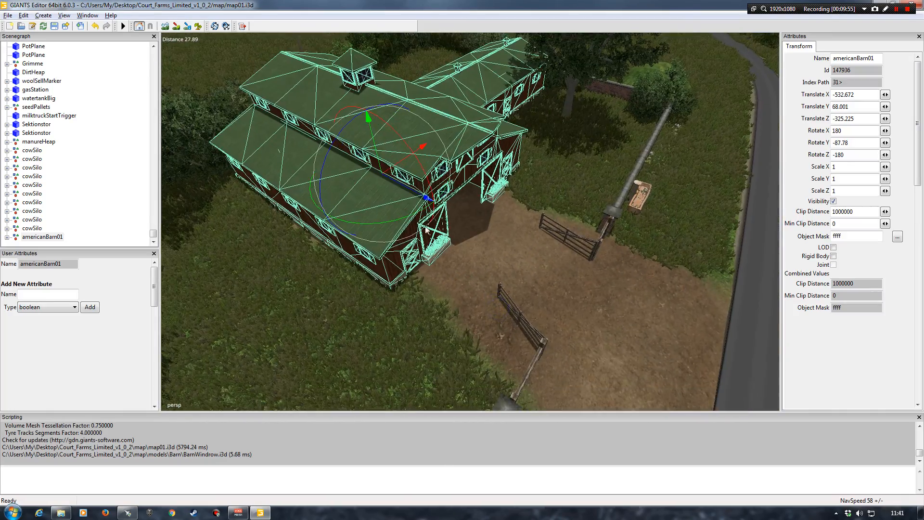
# Align the barn with the dirt track at about X -531.03 and Z -326.83, with a Y rotation of about -88.08
pyautogui.moveTo(423, 198); pyautogui.dragTo(408, 227)
pyautogui.moveTo(393, 150); pyautogui.dragTo(379, 169)
pyautogui.keyDown('alt'); pyautogui.moveTo(454, 222); pyautogui.dragTo(458, 148); pyautogui.keyUp('alt')
pyautogui.keyDown('alt'); pyautogui.moveTo(458, 148); pyautogui.dragTo(458, 233, button='middle'); pyautogui.keyUp('alt')
pyautogui.keyDown('alt'); pyautogui.moveTo(457, 233); pyautogui.dragTo(454, 244); pyautogui.keyUp('alt')
pyautogui.keyDown('alt'); pyautogui.moveTo(454, 244); pyautogui.dragTo(454, 230, button='right'); pyautogui.keyUp('alt')
pyautogui.keyDown('alt'); pyautogui.moveTo(444, 227); pyautogui.dragTo(511, 210); pyautogui.keyUp('alt')
pyautogui.scroll(-5, 444, 250)
pyautogui.scroll(5, 400, 250)
pyautogui.keyDown('alt'); pyautogui.moveTo(512, 211); pyautogui.dragTo(439, 316, button='right'); pyautogui.keyUp('alt')
pyautogui.keyDown('alt'); pyautogui.moveTo(439, 316); pyautogui.dragTo(413, 336); pyautogui.keyUp('alt')
pyautogui.scroll(6, 448, 314)
pyautogui.keyDown('alt'); pyautogui.moveTo(433, 312); pyautogui.dragTo(454, 306); pyautogui.keyUp('alt')
pyautogui.moveTo(466, 194); pyautogui.dragTo(464, 191)
pyautogui.keyDown('alt'); pyautogui.moveTo(454, 253); pyautogui.dragTo(446, 256); pyautogui.keyUp('alt')
pyautogui.scroll(8, 447, 256)
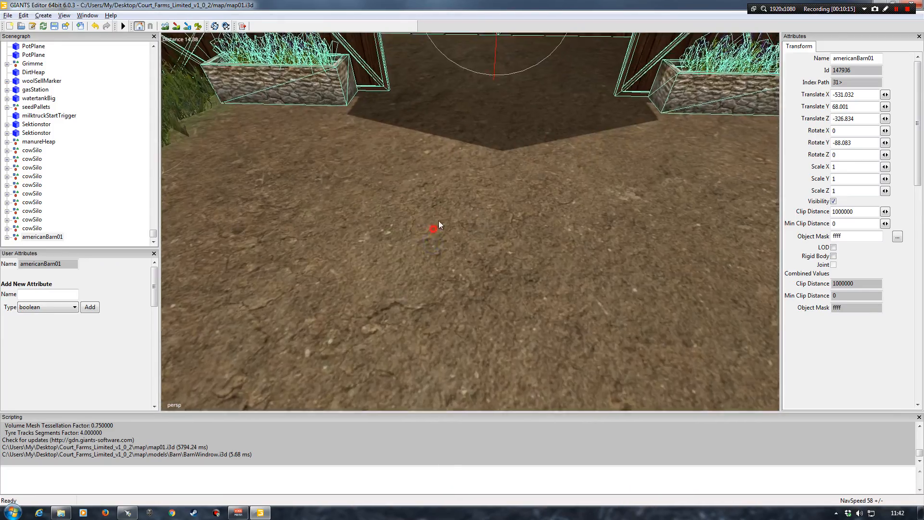
# Lower the barn slightly into the ground, to a Translate Y of about 67.979
pyautogui.keyDown('alt'); pyautogui.moveTo(439, 221); pyautogui.dragTo(236, 246); pyautogui.keyUp('alt')
pyautogui.keyDown('alt'); pyautogui.moveTo(236, 245); pyautogui.dragTo(347, 251, button='right'); pyautogui.keyUp('alt')
pyautogui.keyDown('alt'); pyautogui.moveTo(326, 264); pyautogui.dragTo(481, 222); pyautogui.keyUp('alt')
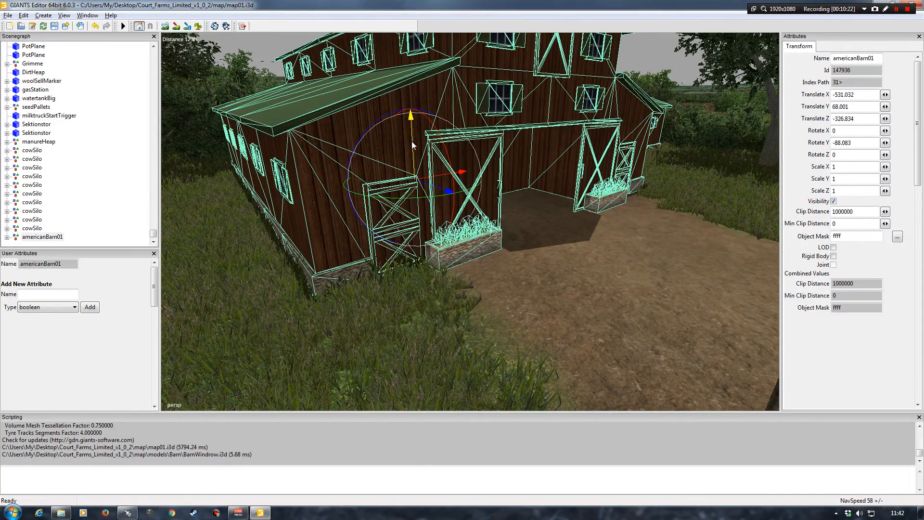
pyautogui.moveTo(412, 140); pyautogui.dragTo(411, 141)
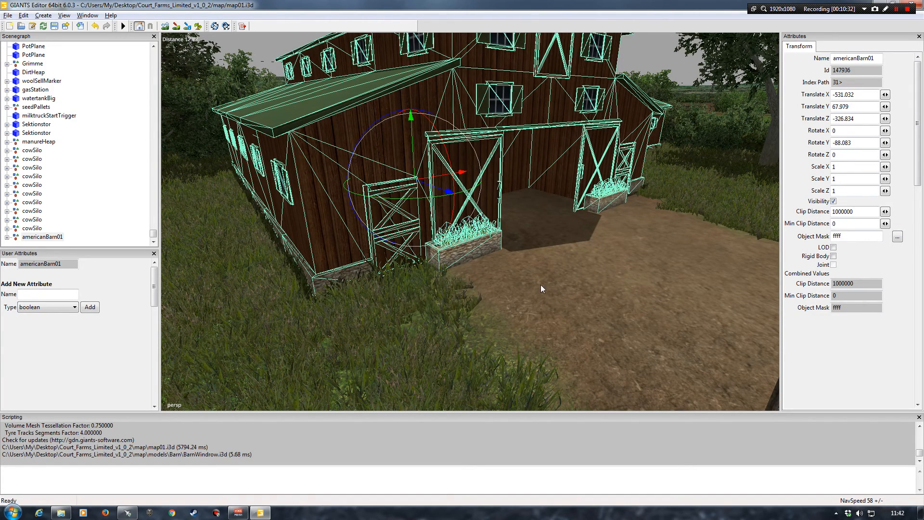
# Examine the placed barn from all sides, checking its base against the ground and its entrance against the track
pyautogui.keyDown('alt'); pyautogui.moveTo(547, 287); pyautogui.dragTo(573, 276); pyautogui.keyUp('alt')
pyautogui.keyDown('alt'); pyautogui.moveTo(573, 276); pyautogui.dragTo(547, 260, button='right'); pyautogui.keyUp('alt')
pyautogui.keyDown('alt'); pyautogui.moveTo(538, 260); pyautogui.dragTo(410, 269); pyautogui.keyUp('alt')
pyautogui.keyDown('alt'); pyautogui.moveTo(491, 260); pyautogui.dragTo(463, 285); pyautogui.keyUp('alt')
pyautogui.keyDown('alt'); pyautogui.moveTo(463, 285); pyautogui.dragTo(452, 291, button='right'); pyautogui.keyUp('alt')
pyautogui.keyDown('alt'); pyautogui.moveTo(452, 291); pyautogui.dragTo(514, 284); pyautogui.keyUp('alt')
pyautogui.moveTo(514, 284)
pyautogui.keyDown('alt'); pyautogui.mouseDown(button='right')
pyautogui.moveTo(524, 265)
pyautogui.moveTo(501, 282)
pyautogui.mouseUp(button='right'); pyautogui.keyUp('alt')
pyautogui.keyDown('alt'); pyautogui.moveTo(486, 276); pyautogui.dragTo(491, 273); pyautogui.keyUp('alt')
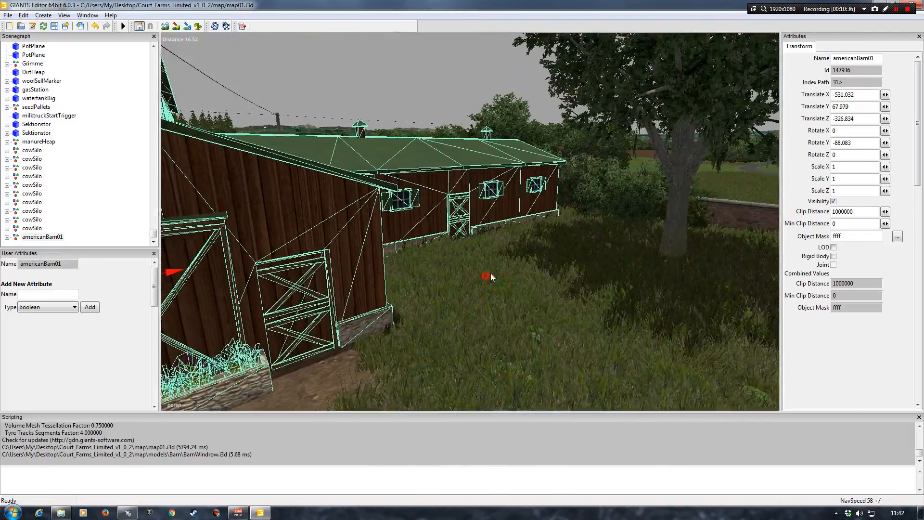
pyautogui.keyDown('alt'); pyautogui.moveTo(491, 273); pyautogui.dragTo(487, 274, button='right'); pyautogui.keyUp('alt')
pyautogui.keyDown('alt'); pyautogui.moveTo(488, 274); pyautogui.dragTo(427, 293); pyautogui.keyUp('alt')
pyautogui.keyDown('alt'); pyautogui.moveTo(427, 292); pyautogui.dragTo(426, 302, button='right'); pyautogui.keyUp('alt')
pyautogui.keyDown('alt'); pyautogui.moveTo(427, 302); pyautogui.dragTo(371, 307); pyautogui.keyUp('alt')
pyautogui.keyDown('alt'); pyautogui.moveTo(371, 308); pyautogui.dragTo(444, 308, button='right'); pyautogui.keyUp('alt')
pyautogui.keyDown('alt'); pyautogui.moveTo(445, 308); pyautogui.dragTo(428, 291); pyautogui.keyUp('alt')
pyautogui.keyDown('alt'); pyautogui.moveTo(427, 264); pyautogui.dragTo(452, 291, button='right'); pyautogui.keyUp('alt')
pyautogui.keyDown('alt'); pyautogui.moveTo(452, 290); pyautogui.dragTo(522, 314); pyautogui.keyUp('alt')
pyautogui.keyDown('alt'); pyautogui.moveTo(521, 314); pyautogui.dragTo(409, 278, button='right'); pyautogui.keyUp('alt')
pyautogui.keyDown('alt'); pyautogui.moveTo(408, 259); pyautogui.dragTo(517, 276); pyautogui.keyUp('alt')
pyautogui.keyDown('alt'); pyautogui.moveTo(517, 276); pyautogui.dragTo(419, 248, button='right'); pyautogui.keyUp('alt')
pyautogui.keyDown('alt'); pyautogui.moveTo(419, 248); pyautogui.dragTo(455, 257); pyautogui.keyUp('alt')
pyautogui.keyDown('alt'); pyautogui.moveTo(456, 257); pyautogui.dragTo(433, 271, button='right'); pyautogui.keyUp('alt')
pyautogui.keyDown('alt'); pyautogui.moveTo(433, 271); pyautogui.dragTo(368, 310); pyautogui.keyUp('alt')
pyautogui.keyDown('alt'); pyautogui.moveTo(368, 311); pyautogui.dragTo(378, 276, button='right'); pyautogui.keyUp('alt')
pyautogui.keyDown('alt'); pyautogui.moveTo(377, 276); pyautogui.dragTo(496, 269); pyautogui.keyUp('alt')
pyautogui.keyDown('alt'); pyautogui.moveTo(496, 269); pyautogui.dragTo(475, 280, button='right'); pyautogui.keyUp('alt')
pyautogui.keyDown('alt'); pyautogui.moveTo(476, 280); pyautogui.dragTo(474, 320); pyautogui.keyUp('alt')
pyautogui.keyDown('alt'); pyautogui.moveTo(474, 320); pyautogui.dragTo(473, 295, button='right'); pyautogui.keyUp('alt')
pyautogui.keyDown('alt'); pyautogui.moveTo(473, 294); pyautogui.dragTo(452, 267); pyautogui.keyUp('alt')
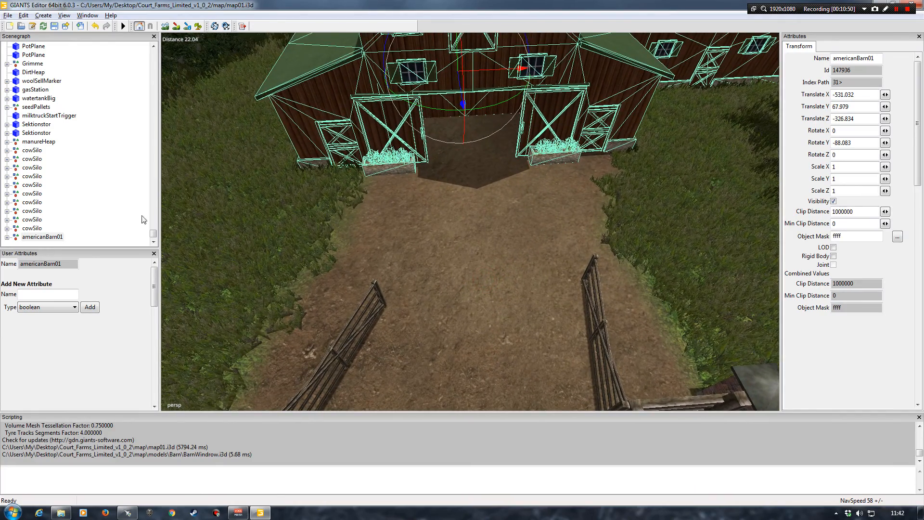
# Deselect the barn and save the map
pyautogui.click(121, 192)
pyautogui.keyDown('alt'); pyautogui.moveTo(478, 172); pyautogui.dragTo(505, 177); pyautogui.keyUp('alt')
pyautogui.keyDown('alt'); pyautogui.moveTo(506, 178); pyautogui.dragTo(464, 163, button='right'); pyautogui.keyUp('alt')
pyautogui.keyDown('alt'); pyautogui.moveTo(464, 163); pyautogui.dragTo(431, 160); pyautogui.keyUp('alt')
pyautogui.click(54, 27)
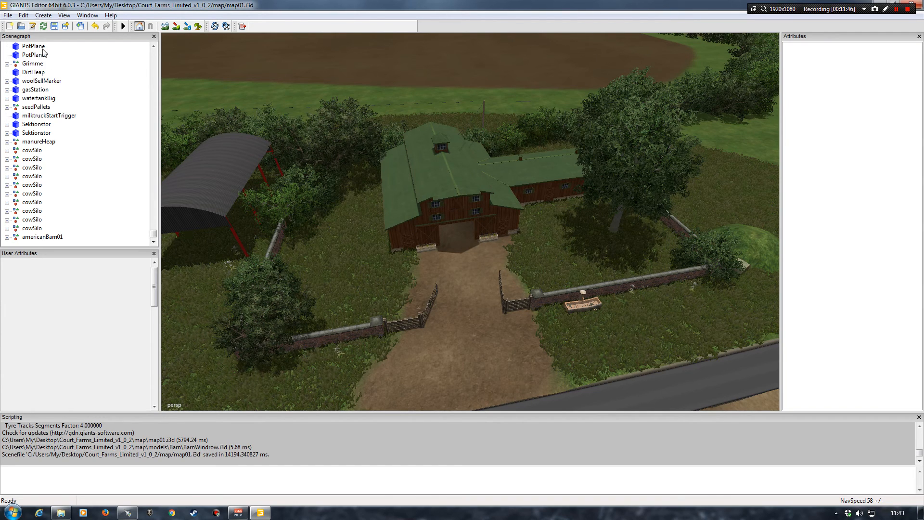
# Import BaleDestroyerTrigger.i3d from the map's models/TriggersWindrow folder
pyautogui.click(7, 15)
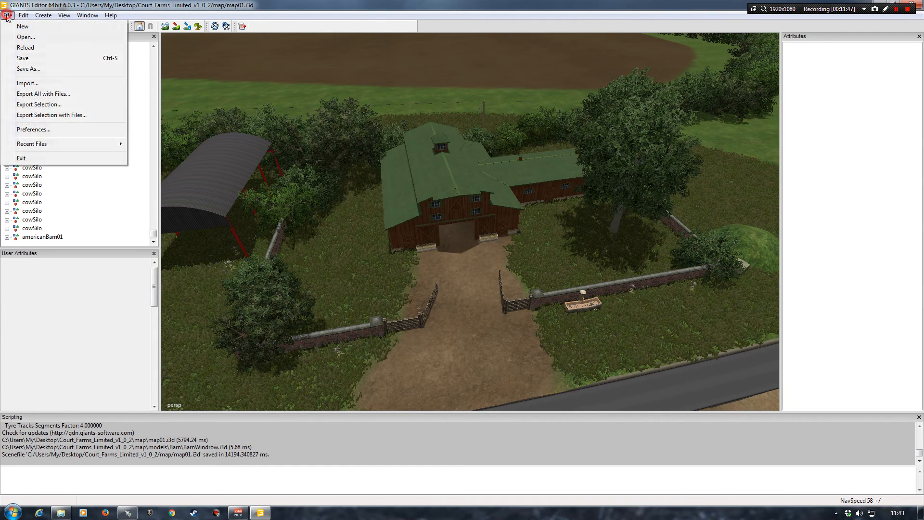
pyautogui.click(27, 83)
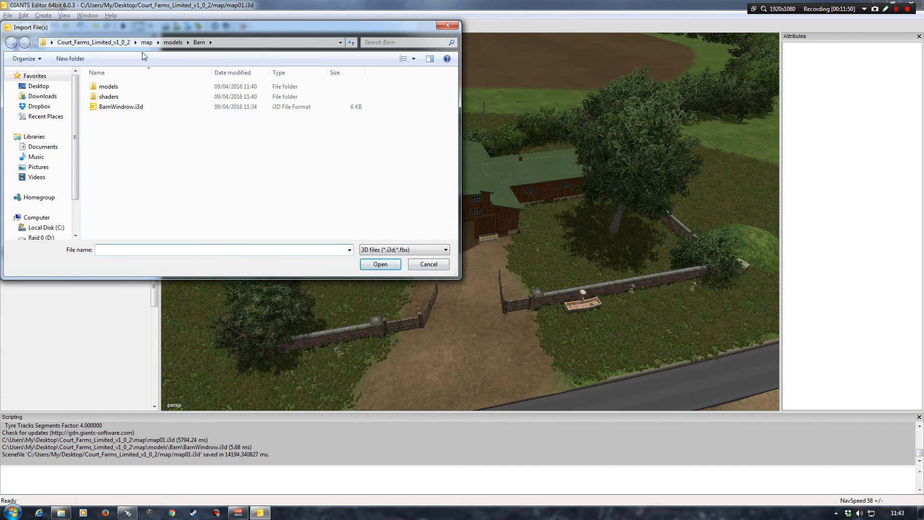
pyautogui.click(173, 42)
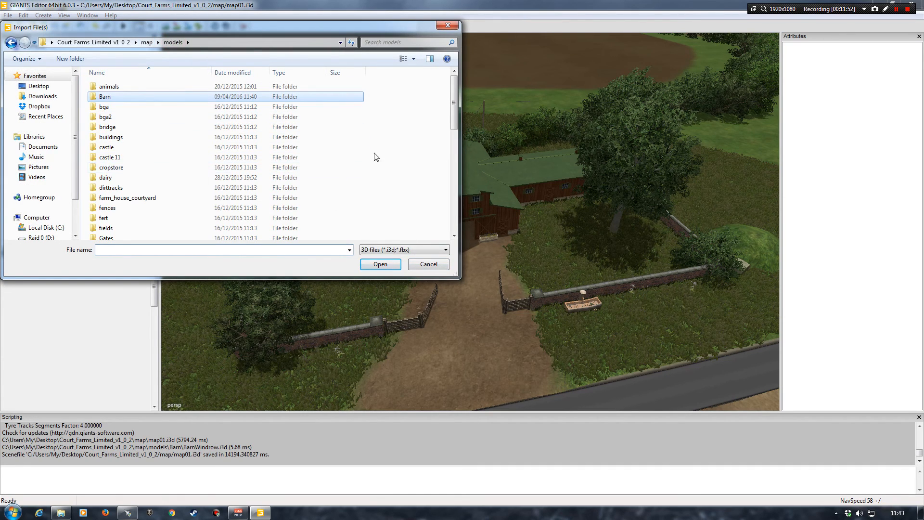
pyautogui.moveTo(453, 121); pyautogui.dragTo(455, 223)
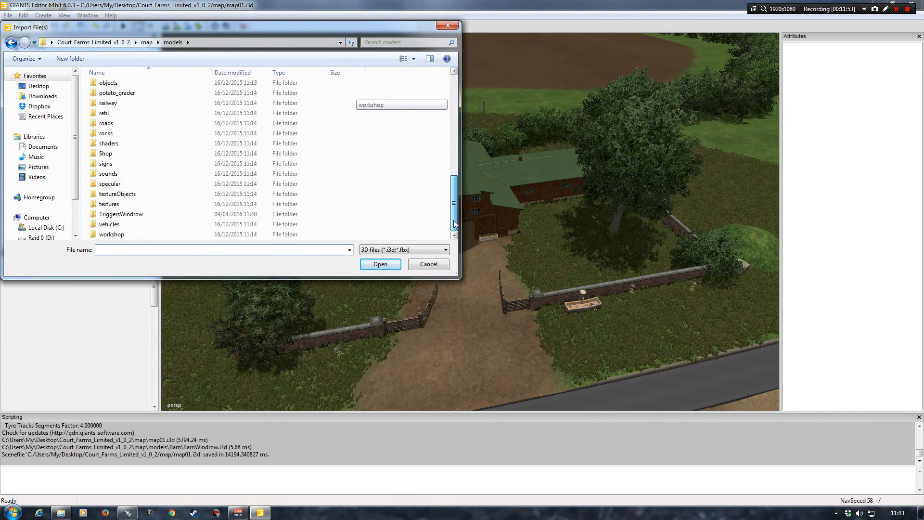
pyautogui.doubleClick(118, 213)
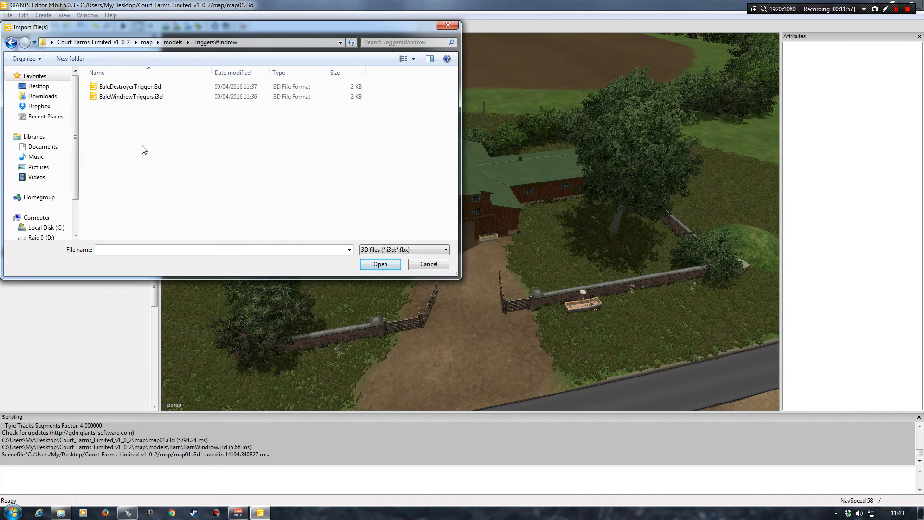
pyautogui.doubleClick(127, 90)
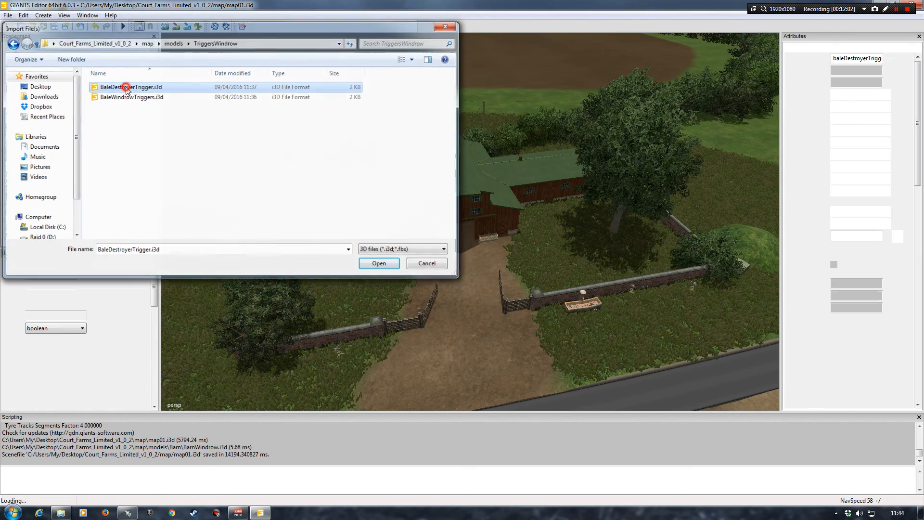
# Place the baleDestroyerTrigger on the dirt track in front of the barn entrance with Interactive Placement
pyautogui.click(23, 15)
pyautogui.click(72, 151)
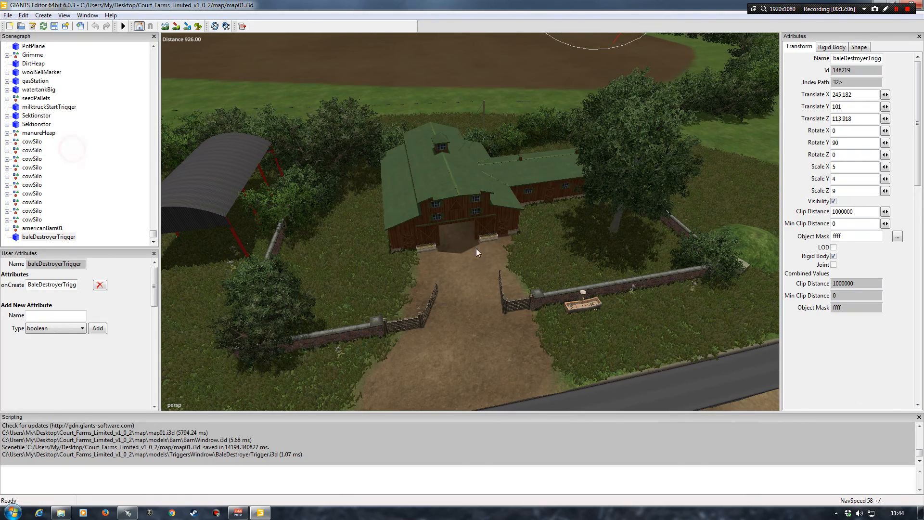
pyautogui.click(466, 250)
pyautogui.scroll(8, 439, 285)
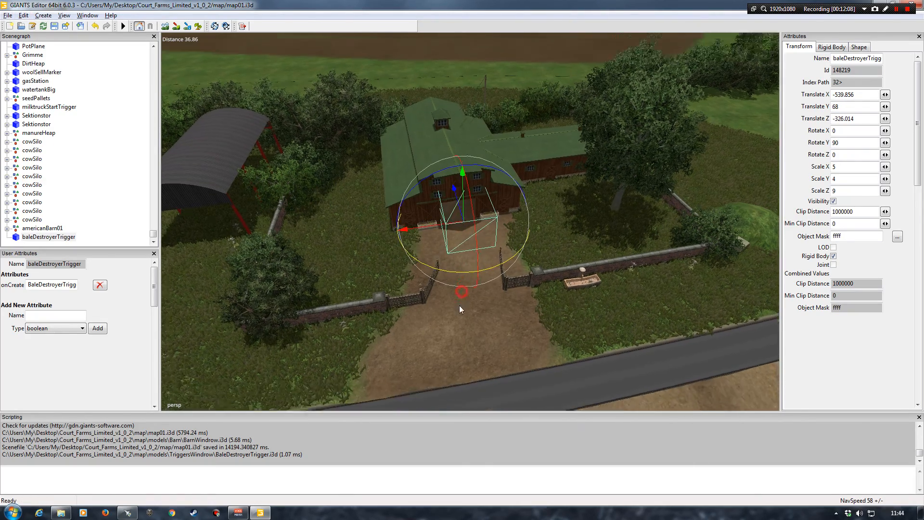
pyautogui.scroll(-1, 423, 218)
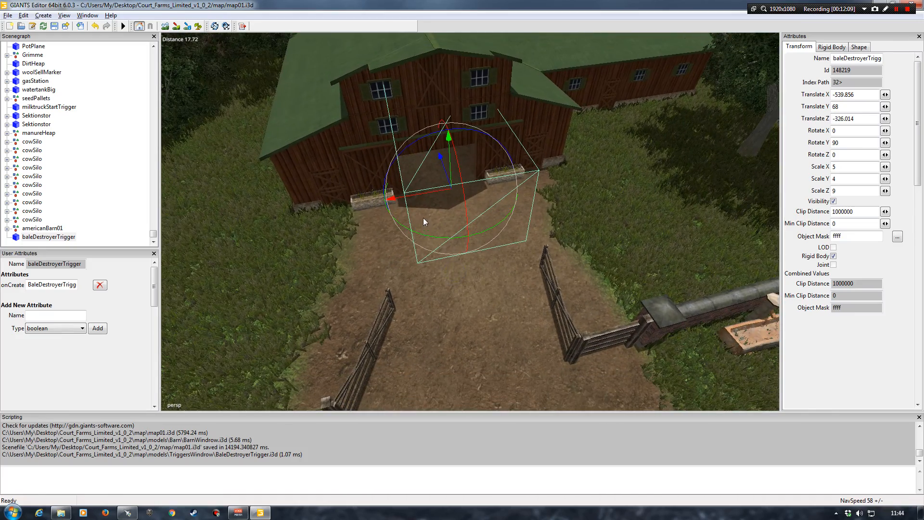
# Move the baleDestroyerTrigger into the barn doorway, to about X -535.5, Y 67.91 and Z -326.58
pyautogui.moveTo(422, 198); pyautogui.dragTo(409, 197)
pyautogui.moveTo(432, 164); pyautogui.dragTo(410, 84)
pyautogui.moveTo(399, 150); pyautogui.dragTo(399, 149)
pyautogui.keyDown('alt'); pyautogui.moveTo(458, 278); pyautogui.dragTo(459, 257); pyautogui.keyUp('alt')
pyautogui.scroll(5, 427, 233)
pyautogui.scroll(-3, 463, 248)
pyautogui.scroll(-5, 450, 259)
pyautogui.moveTo(445, 259)
pyautogui.keyDown('alt'); pyautogui.mouseDown(button='right')
pyautogui.moveTo(464, 292)
pyautogui.moveTo(445, 260)
pyautogui.mouseUp(button='right'); pyautogui.keyUp('alt')
pyautogui.scroll(6, 466, 274)
pyautogui.keyDown('alt'); pyautogui.moveTo(446, 263); pyautogui.dragTo(401, 246); pyautogui.keyUp('alt')
pyautogui.keyDown('alt'); pyautogui.moveTo(401, 247); pyautogui.dragTo(405, 235, button='right'); pyautogui.keyUp('alt')
pyautogui.keyDown('alt'); pyautogui.moveTo(405, 235); pyautogui.dragTo(463, 168); pyautogui.keyUp('alt')
pyautogui.moveTo(486, 135); pyautogui.dragTo(428, 246)
pyautogui.scroll(-5, 422, 253)
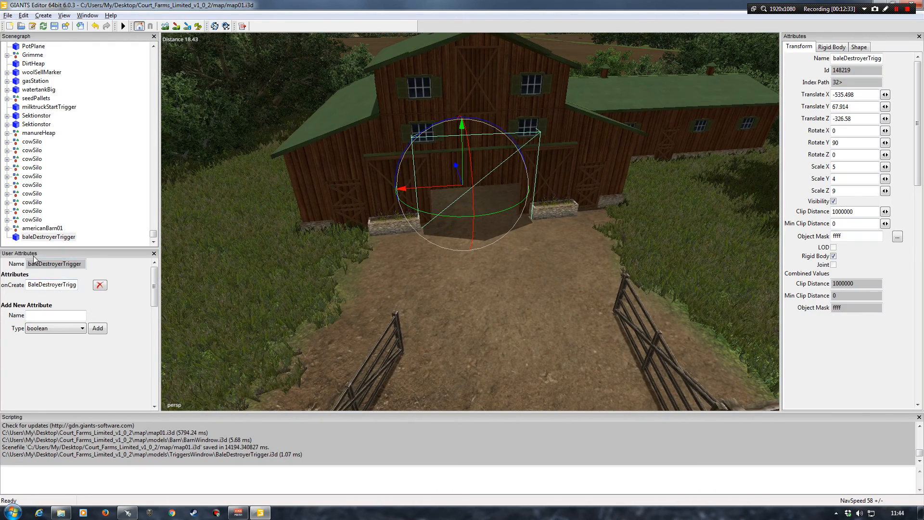
# Examine the onCreate user attribute of the baleDestroyerTrigger and reselect the trigger in the scene
pyautogui.click(88, 19)
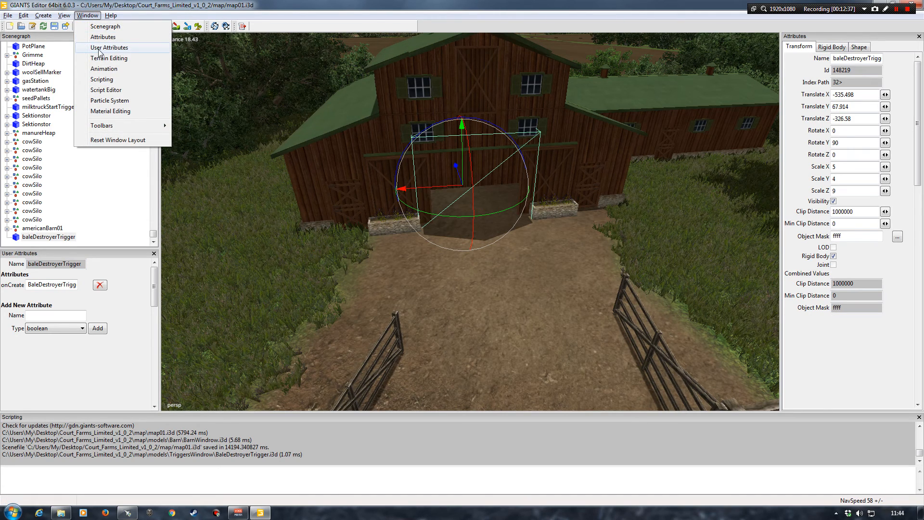
pyautogui.click(91, 17)
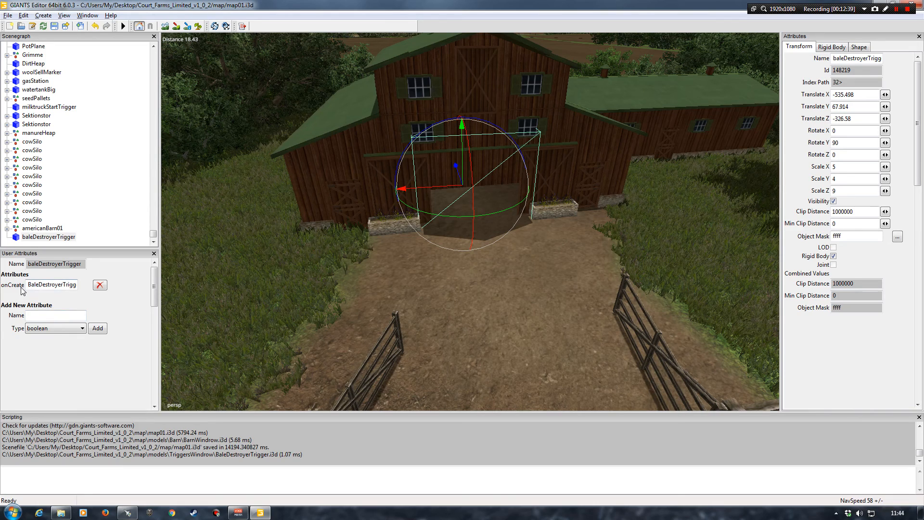
pyautogui.click(45, 286)
pyautogui.press('Right')
pyautogui.press('Right')
pyautogui.press('Right')
pyautogui.press('Right')
pyautogui.press('Right')
pyautogui.press('Right')
pyautogui.press('Right')
pyautogui.press('Right')
pyautogui.press('Right')
pyautogui.press('Right')
pyautogui.press('Right')
pyautogui.press('Right')
pyautogui.press('Right')
pyautogui.press('Right')
pyautogui.press('Left')
pyautogui.press('Left')
pyautogui.press('Left')
pyautogui.press('Left')
pyautogui.press('Left')
pyautogui.press('Left')
pyautogui.press('Left')
pyautogui.press('Left')
pyautogui.press('Left')
pyautogui.press('Left')
pyautogui.press('Left')
pyautogui.press('Left')
pyautogui.press('Left')
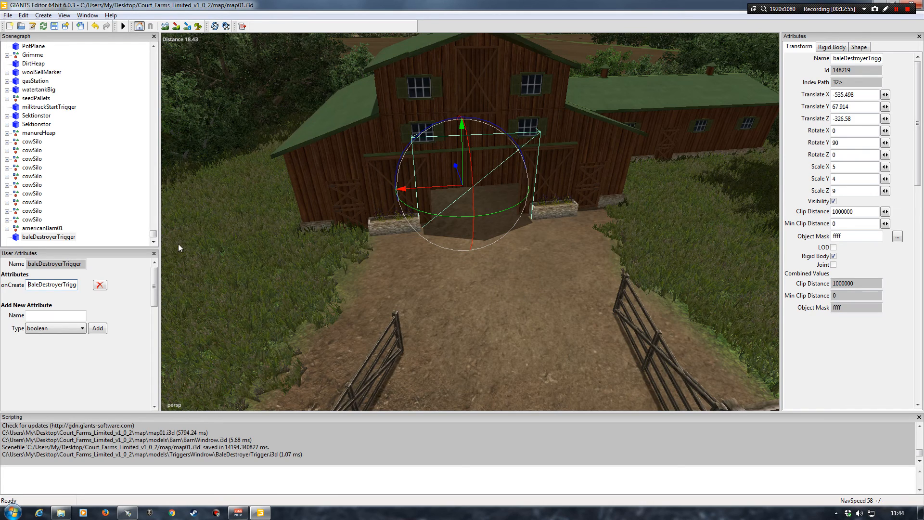
pyautogui.click(116, 195)
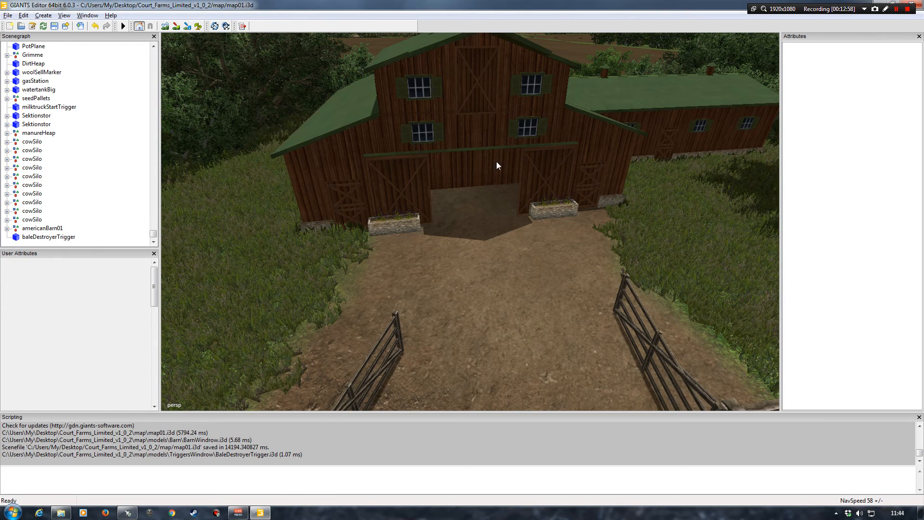
pyautogui.click(63, 237)
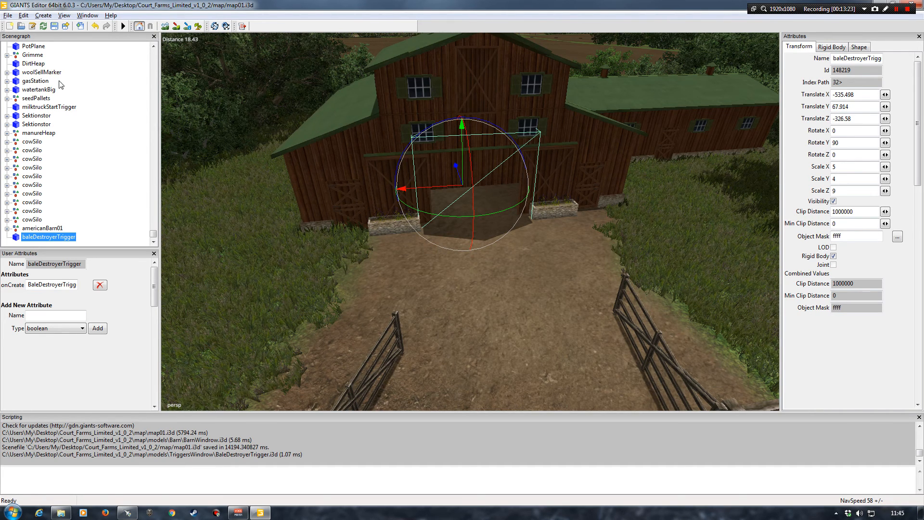
# Import BaleWindrowTriggers.i3d from the map's models/TriggersWindrow folder
pyautogui.click(103, 159)
pyautogui.click(8, 15)
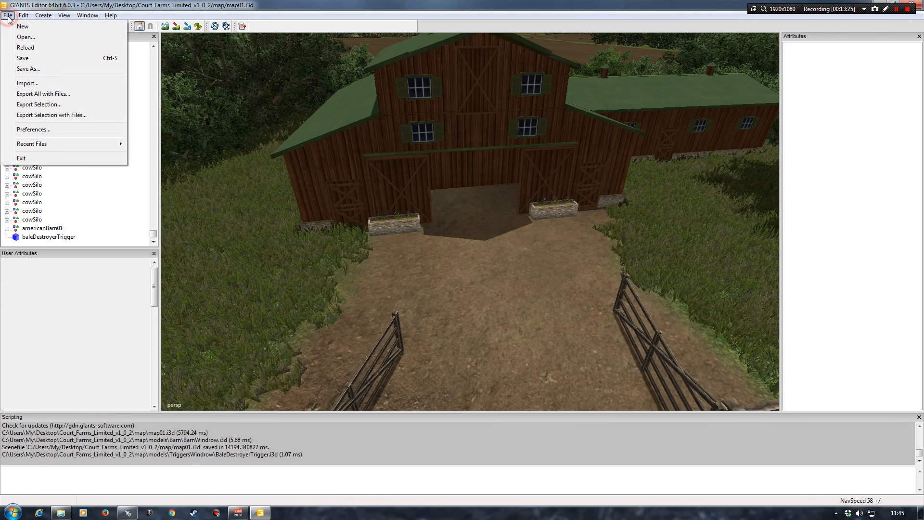
pyautogui.click(27, 84)
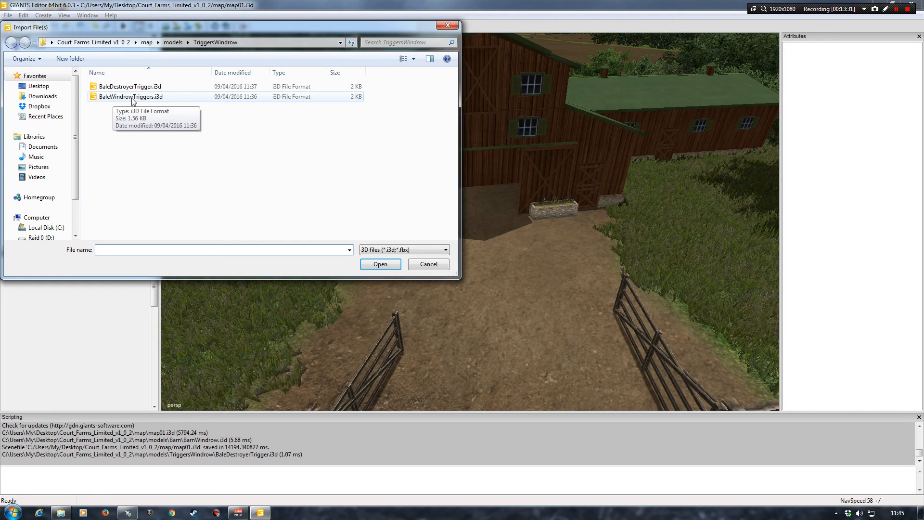
pyautogui.doubleClick(133, 97)
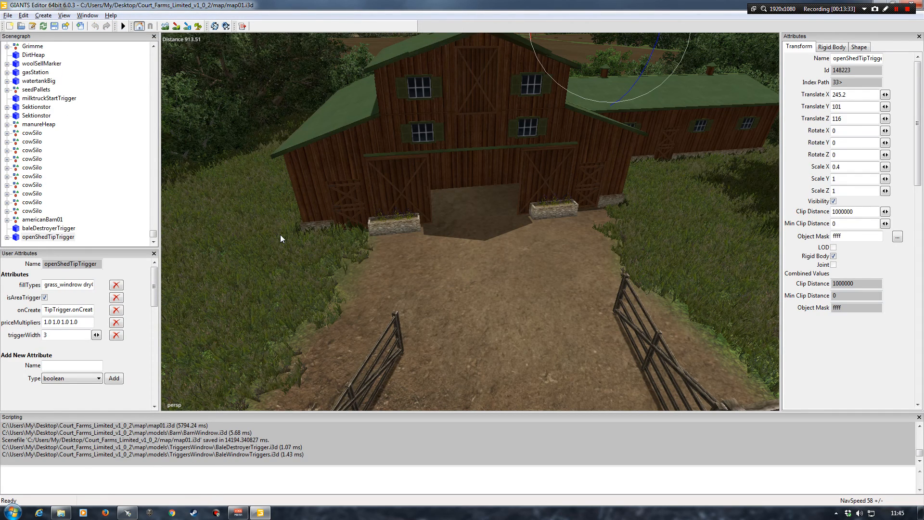
# Place the openShedTipTrigger with Interactive Placement before the barn entrance and shift it towards the doorway, to about X -539.4, Z -326.8
pyautogui.click(23, 15)
pyautogui.click(68, 151)
pyautogui.click(470, 255)
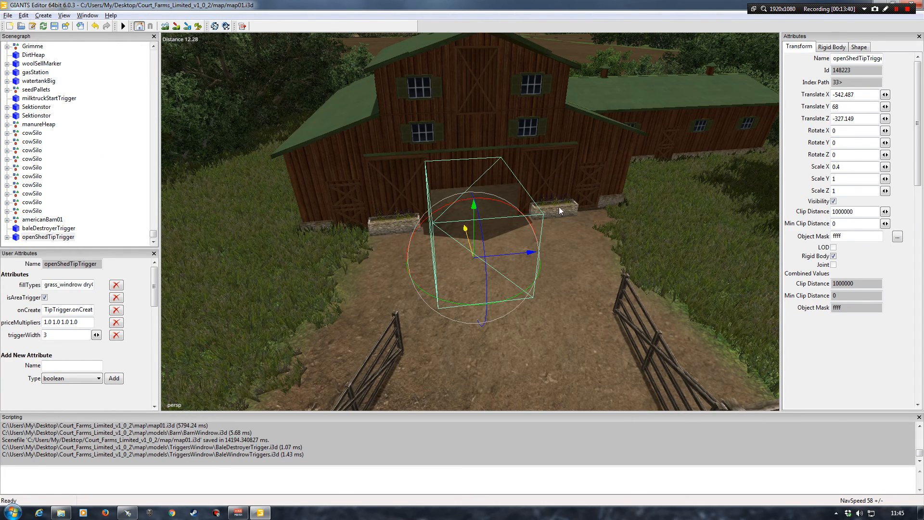
pyautogui.moveTo(471, 226); pyautogui.dragTo(456, 142)
pyautogui.moveTo(501, 213); pyautogui.dragTo(506, 216)
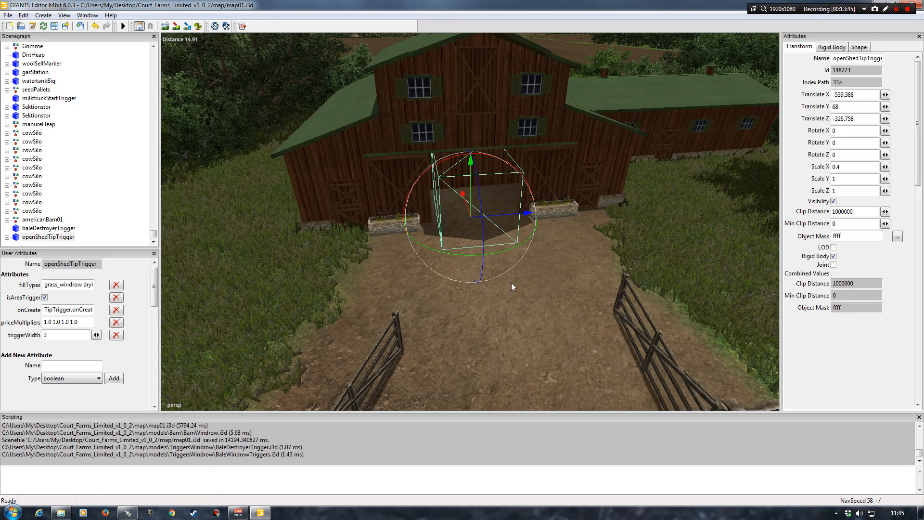
# Compare the position and size of the baleDestroyerTrigger and the openShedTipTrigger at the barn doorway
pyautogui.click(57, 229)
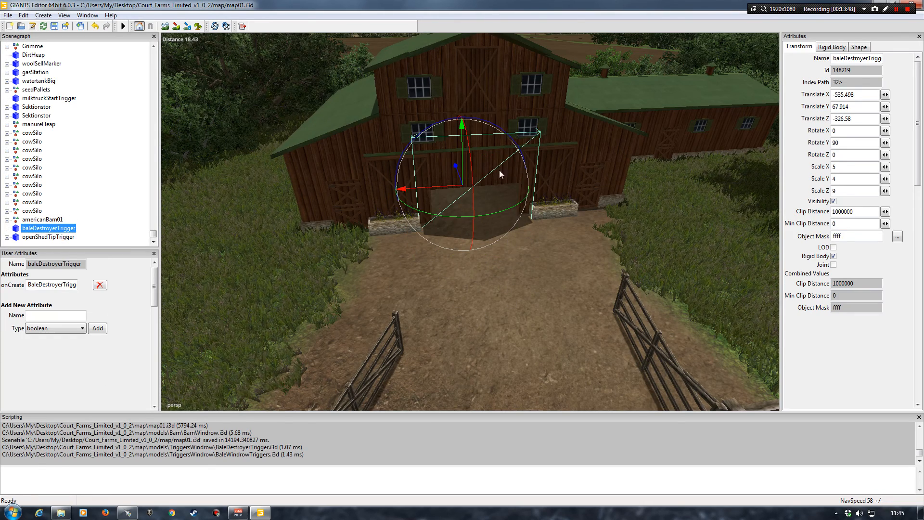
pyautogui.click(50, 237)
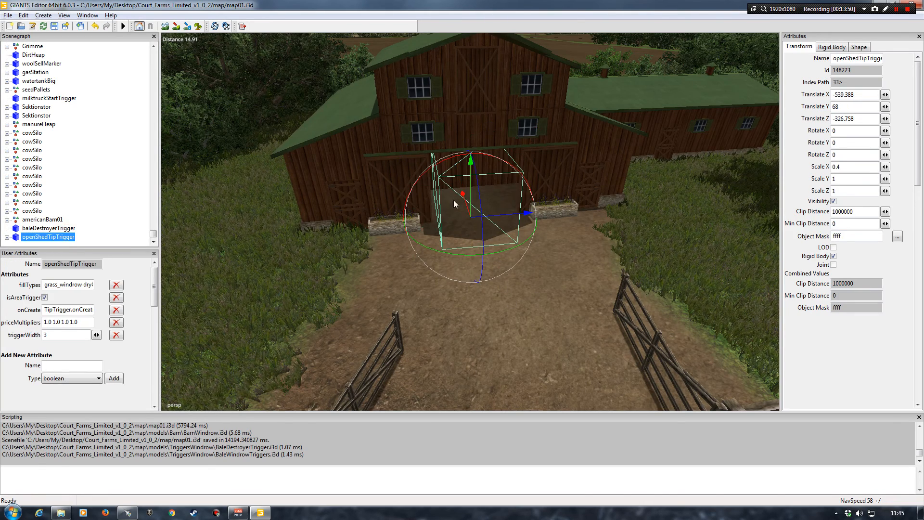
pyautogui.click(67, 228)
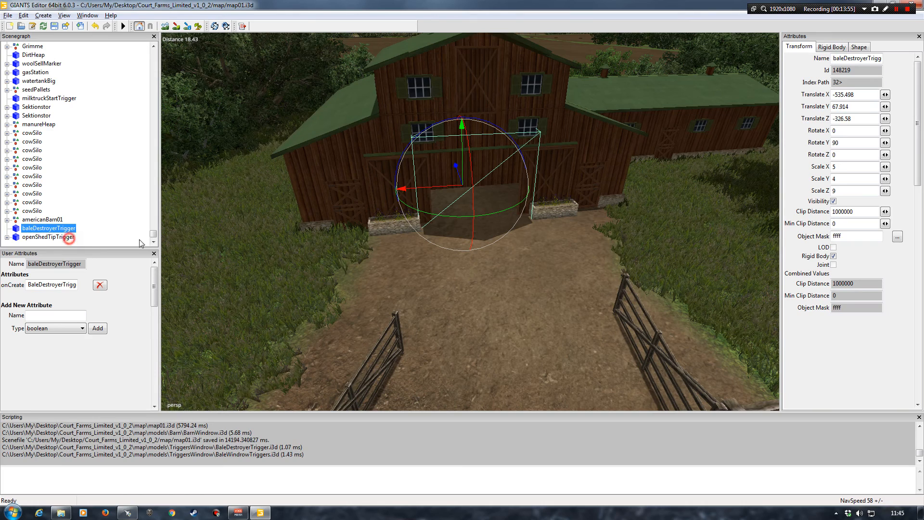
pyautogui.click(62, 238)
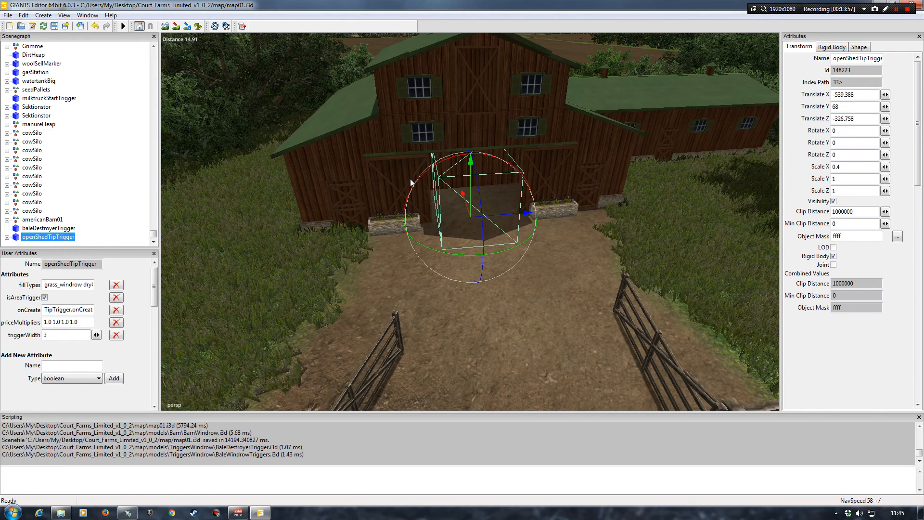
pyautogui.click(59, 229)
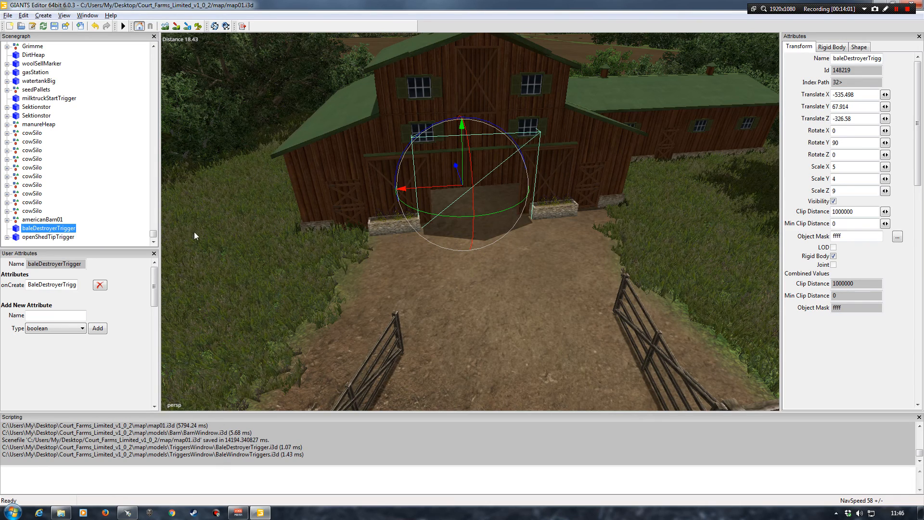
pyautogui.click(60, 237)
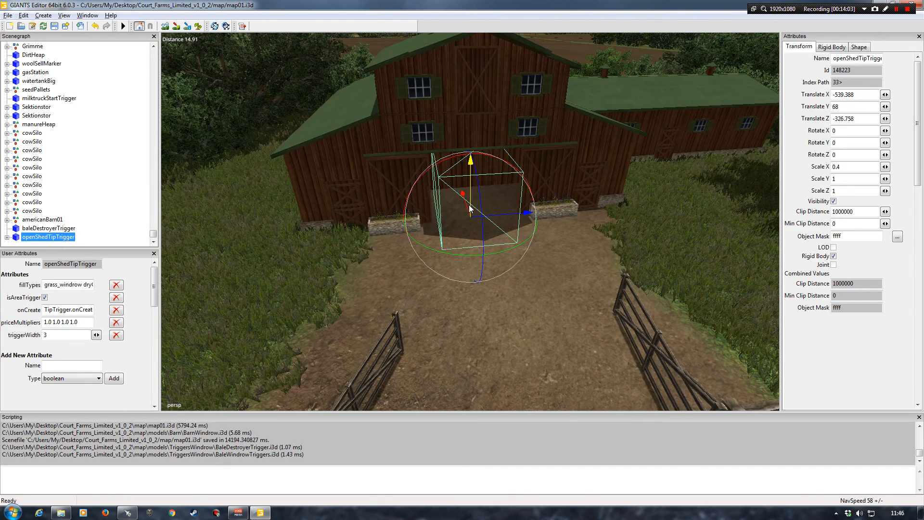
# Turn the openShedTipTrigger to face the barn doorway, about 87.5 on Rotate Y, and shift it to about X -538.96, Z -326.59
pyautogui.moveTo(464, 194); pyautogui.dragTo(456, 168)
pyautogui.moveTo(490, 196)
pyautogui.mouseDown()
pyautogui.moveTo(505, 198)
pyautogui.moveTo(495, 197)
pyautogui.mouseUp()
pyautogui.moveTo(464, 239); pyautogui.dragTo(472, 217, button='right')
pyautogui.keyDown('alt'); pyautogui.moveTo(473, 217); pyautogui.dragTo(454, 261); pyautogui.keyUp('alt')
pyautogui.keyDown('alt'); pyautogui.moveTo(453, 261); pyautogui.dragTo(436, 293, button='right'); pyautogui.keyUp('alt')
pyautogui.keyDown('alt'); pyautogui.moveTo(437, 293); pyautogui.dragTo(435, 280, button='middle'); pyautogui.keyUp('alt')
pyautogui.moveTo(444, 268); pyautogui.dragTo(526, 237)
pyautogui.moveTo(454, 194); pyautogui.dragTo(457, 212)
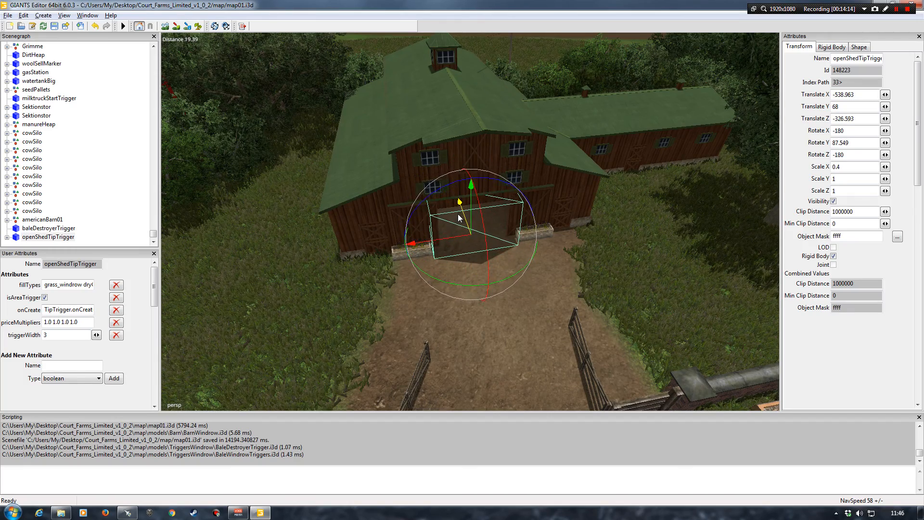
# Move the openShedTipTrigger further into the barn doorway, to about X -538.24 and Z -326.71
pyautogui.keyDown('alt'); pyautogui.moveTo(458, 250); pyautogui.dragTo(496, 295); pyautogui.keyUp('alt')
pyautogui.keyDown('alt'); pyautogui.moveTo(496, 295); pyautogui.dragTo(476, 276, button='right'); pyautogui.keyUp('alt')
pyautogui.keyDown('alt'); pyautogui.moveTo(476, 276); pyautogui.dragTo(447, 241); pyautogui.keyUp('alt')
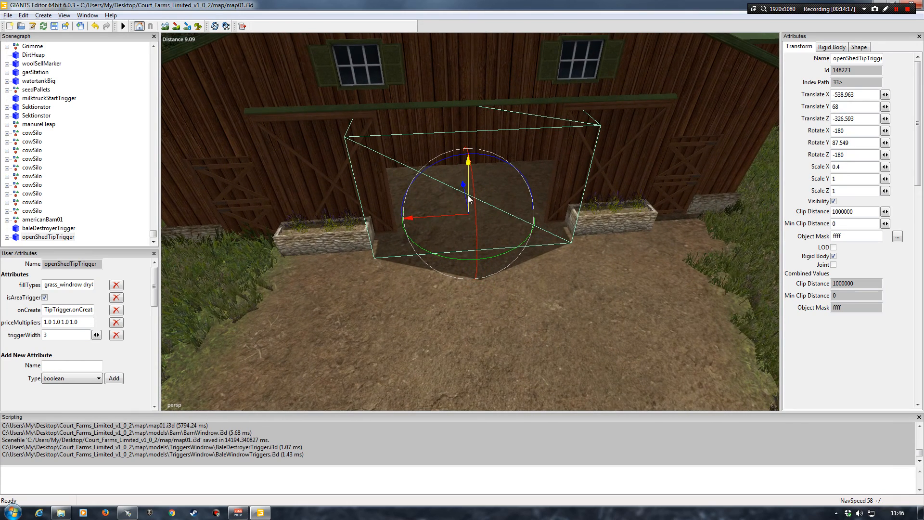
pyautogui.moveTo(465, 197)
pyautogui.mouseDown()
pyautogui.moveTo(462, 181)
pyautogui.moveTo(427, 205)
pyautogui.moveTo(459, 177)
pyautogui.moveTo(457, 208)
pyautogui.mouseUp()
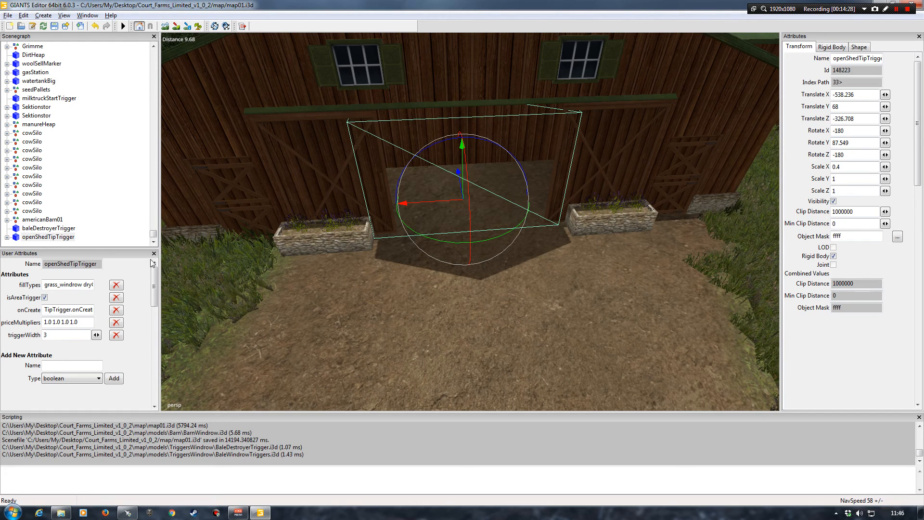
# Check the openShedTipTrigger against the baleDestroyerTrigger and lower it slightly, to about 67.99 on Translate Y
pyautogui.click(67, 229)
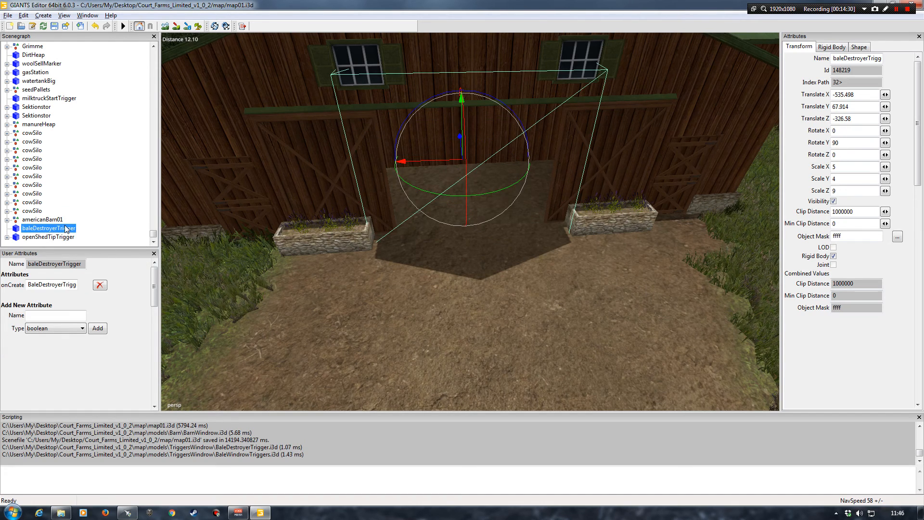
pyautogui.click(63, 237)
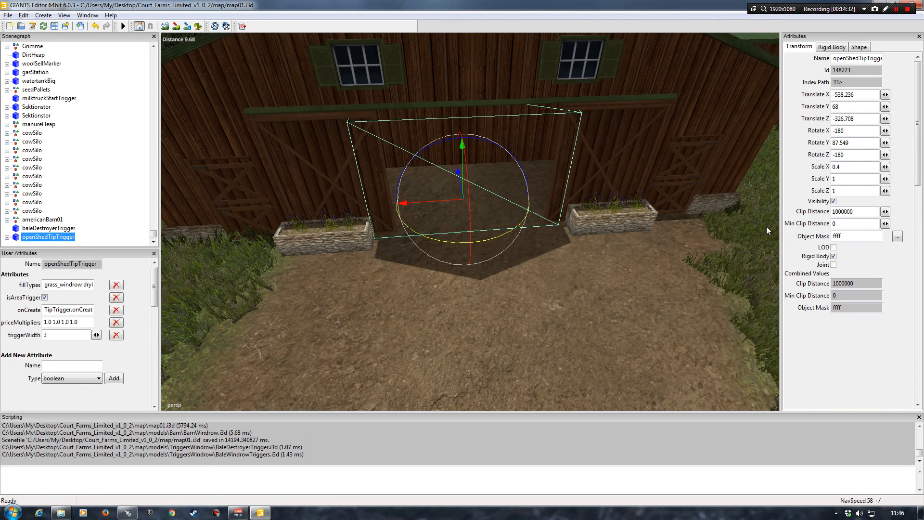
pyautogui.click(66, 229)
pyautogui.click(63, 238)
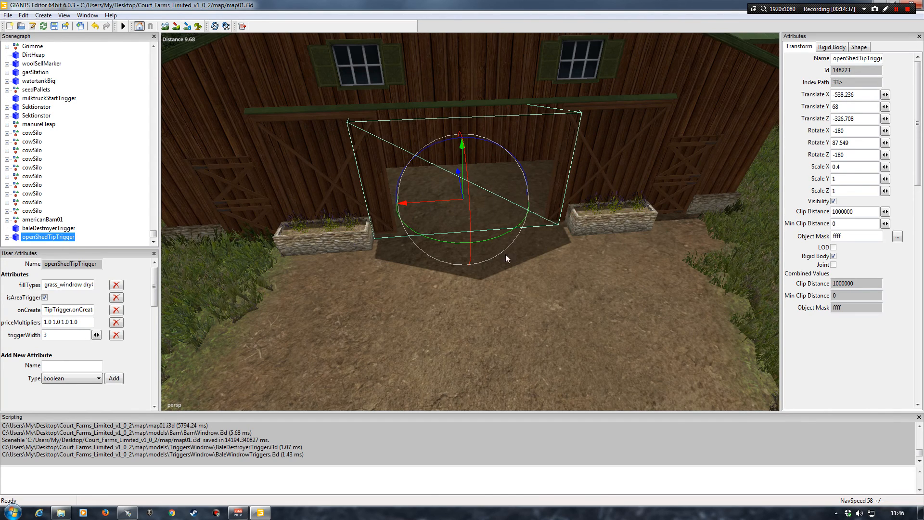
pyautogui.moveTo(463, 180); pyautogui.dragTo(462, 183)
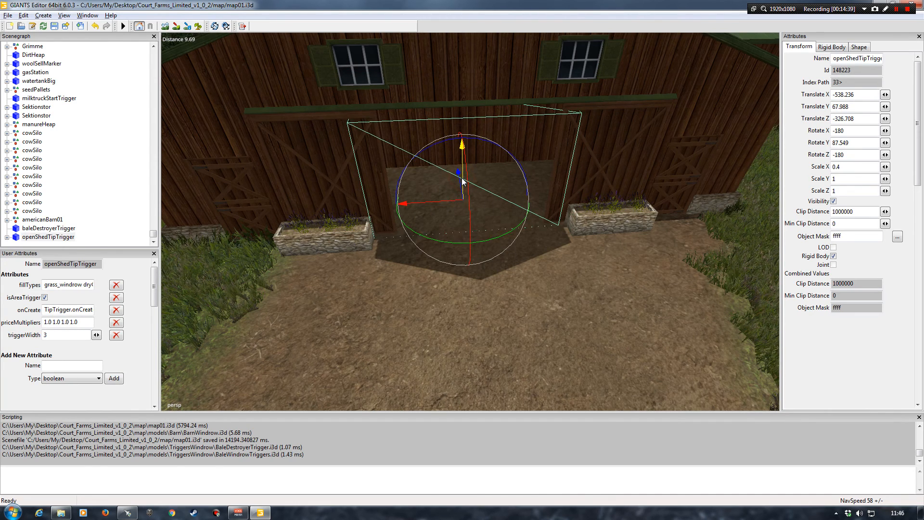
pyautogui.click(98, 191)
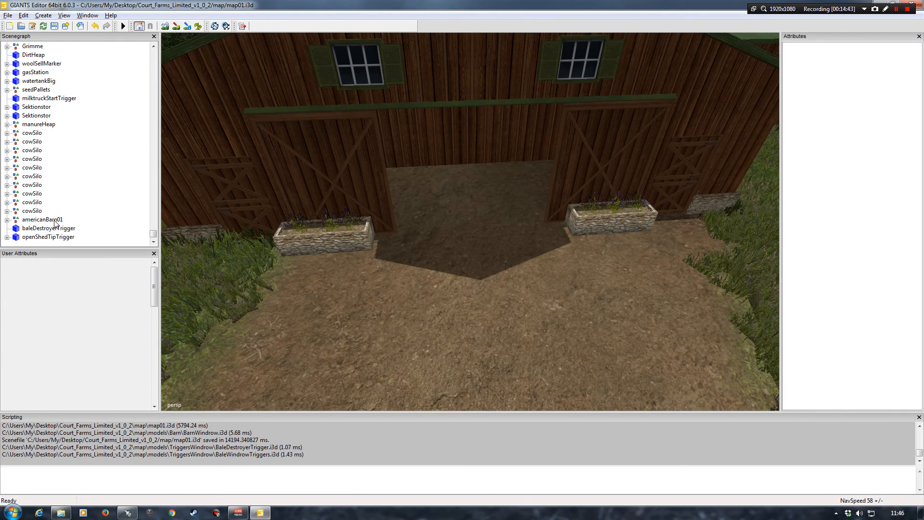
# Look through the map's object list and survey the barn site and the neighbouring farmyard from above
pyautogui.click(35, 220)
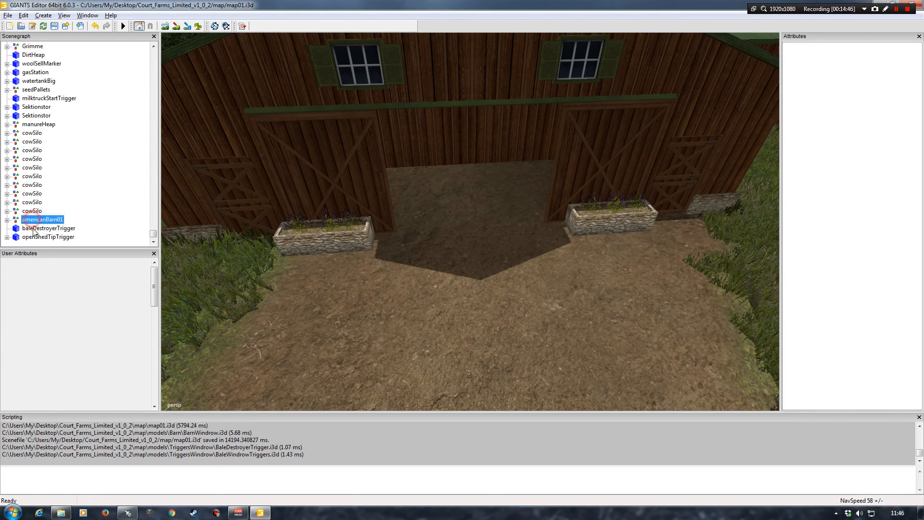
pyautogui.click(107, 180)
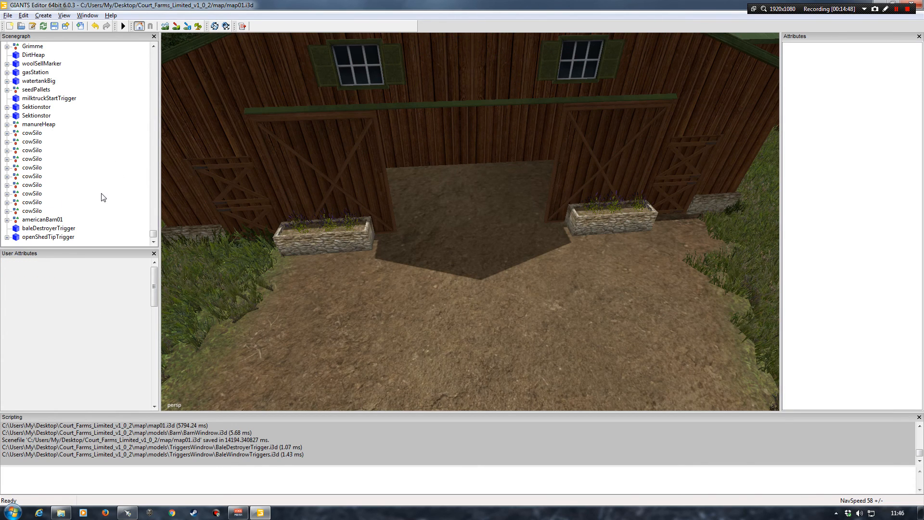
pyautogui.scroll(5, 95, 202)
pyautogui.scroll(15, 93, 201)
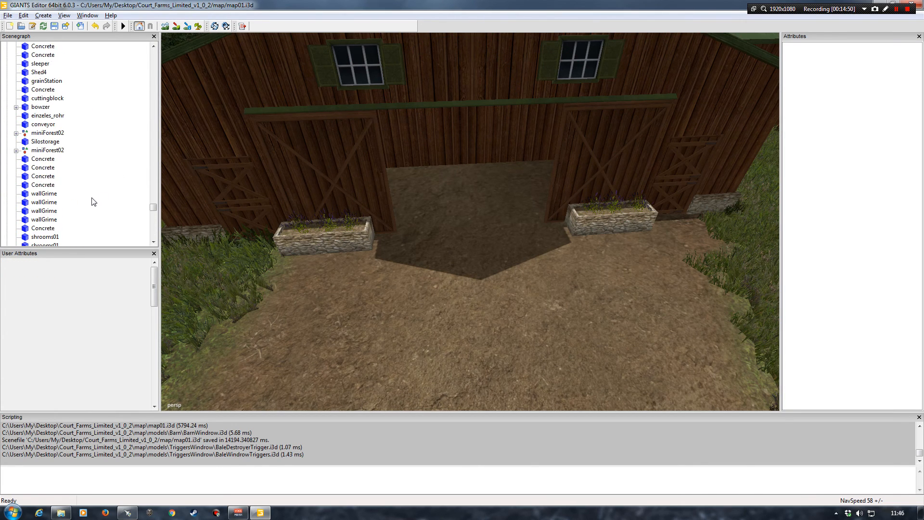
pyautogui.keyDown('alt'); pyautogui.moveTo(306, 182); pyautogui.dragTo(419, 206); pyautogui.keyUp('alt')
pyautogui.scroll(-5, 420, 206)
pyautogui.keyDown('alt'); pyautogui.moveTo(343, 215); pyautogui.dragTo(394, 218); pyautogui.keyUp('alt')
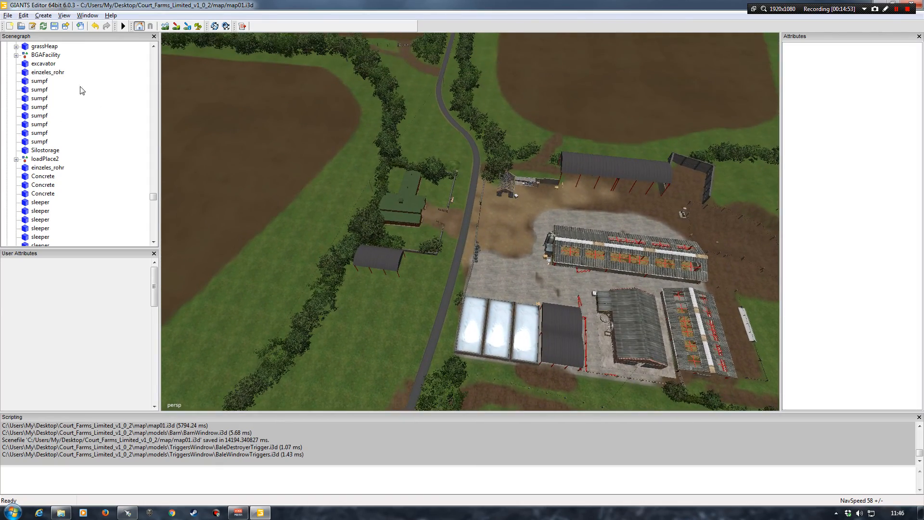
# Examine the barn's entrance, gateway and surrounding ground from several angles
pyautogui.scroll(6, 394, 202)
pyautogui.keyDown('alt'); pyautogui.moveTo(415, 163); pyautogui.dragTo(479, 176); pyautogui.keyUp('alt')
pyautogui.keyDown('alt'); pyautogui.moveTo(475, 173); pyautogui.dragTo(481, 96, button='right'); pyautogui.keyUp('alt')
pyautogui.keyDown('alt'); pyautogui.moveTo(439, 159); pyautogui.dragTo(438, 154, button='right'); pyautogui.keyUp('alt')
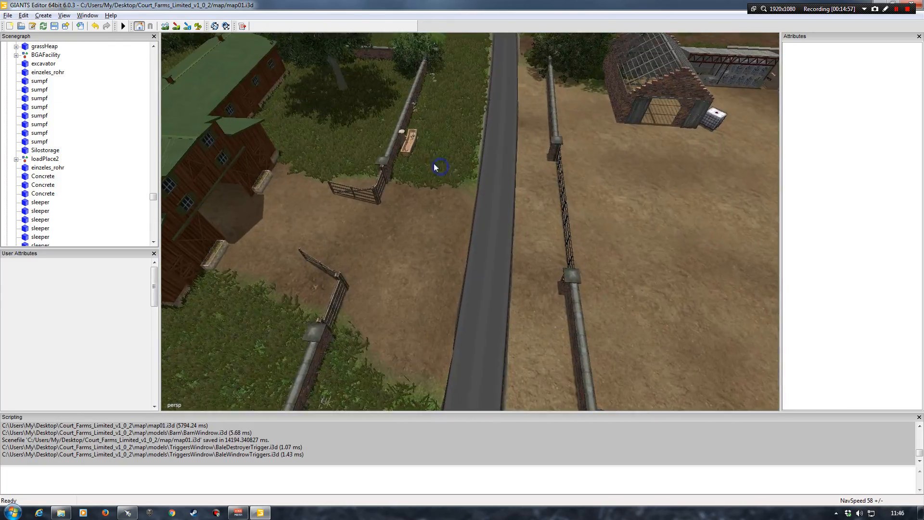
pyautogui.keyDown('alt'); pyautogui.moveTo(438, 155); pyautogui.dragTo(418, 164); pyautogui.keyUp('alt')
pyautogui.keyDown('alt'); pyautogui.moveTo(411, 149); pyautogui.dragTo(408, 114, button='right'); pyautogui.keyUp('alt')
pyautogui.keyDown('alt'); pyautogui.moveTo(392, 148); pyautogui.dragTo(336, 149); pyautogui.keyUp('alt')
pyautogui.keyDown('alt'); pyautogui.moveTo(330, 149); pyautogui.dragTo(345, 175, button='right'); pyautogui.keyUp('alt')
pyautogui.keyDown('alt'); pyautogui.moveTo(345, 174); pyautogui.dragTo(327, 153); pyautogui.keyUp('alt')
pyautogui.keyDown('alt'); pyautogui.moveTo(325, 150); pyautogui.dragTo(344, 126, button='right'); pyautogui.keyUp('alt')
pyautogui.keyDown('alt'); pyautogui.moveTo(366, 150); pyautogui.dragTo(407, 160); pyautogui.keyUp('alt')
pyautogui.keyDown('alt'); pyautogui.moveTo(408, 161); pyautogui.dragTo(386, 185, button='right'); pyautogui.keyUp('alt')
pyautogui.keyDown('alt'); pyautogui.moveTo(376, 177); pyautogui.dragTo(416, 189); pyautogui.keyUp('alt')
pyautogui.keyDown('alt'); pyautogui.moveTo(416, 189); pyautogui.dragTo(417, 168, button='right'); pyautogui.keyUp('alt')
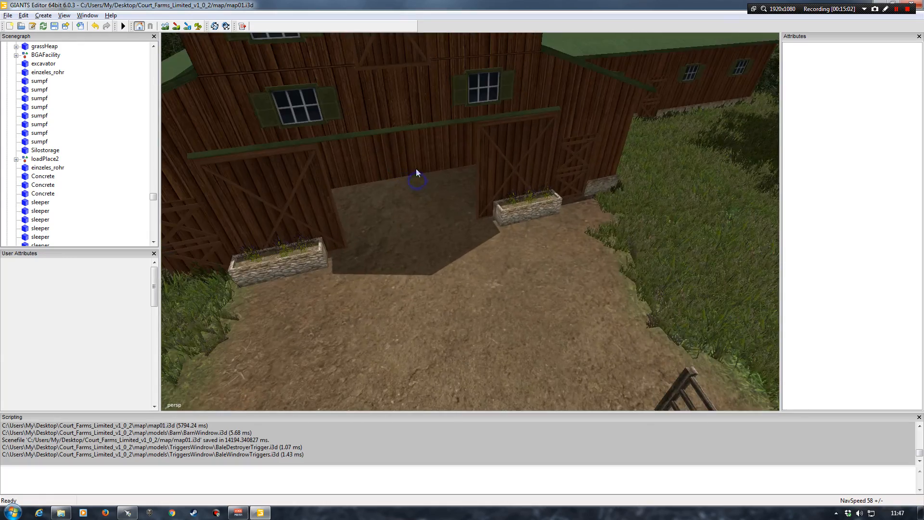
pyautogui.keyDown('alt'); pyautogui.moveTo(453, 169); pyautogui.dragTo(421, 173); pyautogui.keyUp('alt')
pyautogui.keyDown('alt'); pyautogui.moveTo(421, 166); pyautogui.dragTo(424, 179, button='right'); pyautogui.keyUp('alt')
pyautogui.keyDown('alt'); pyautogui.moveTo(425, 179); pyautogui.dragTo(477, 186); pyautogui.keyUp('alt')
pyautogui.keyDown('alt'); pyautogui.moveTo(476, 185); pyautogui.dragTo(481, 172, button='right'); pyautogui.keyUp('alt')
pyautogui.keyDown('alt'); pyautogui.moveTo(481, 171); pyautogui.dragTo(442, 171); pyautogui.keyUp('alt')
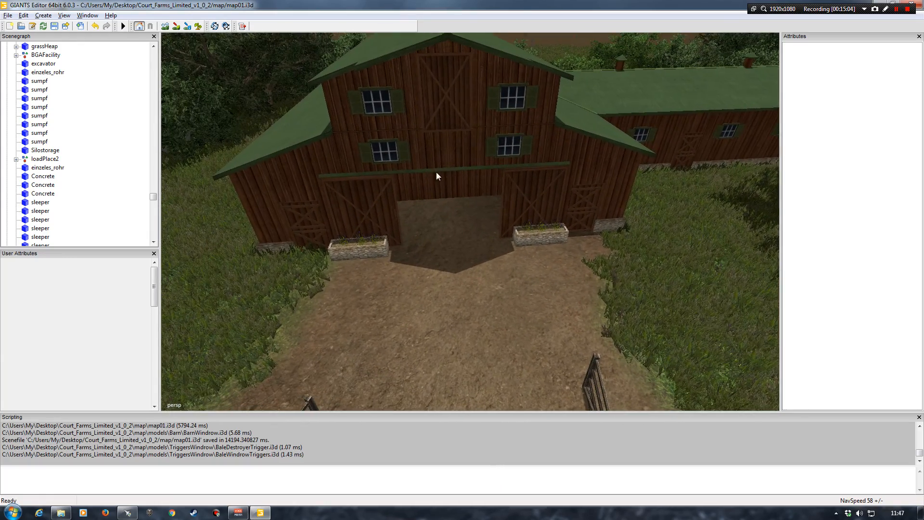
pyautogui.click(133, 167)
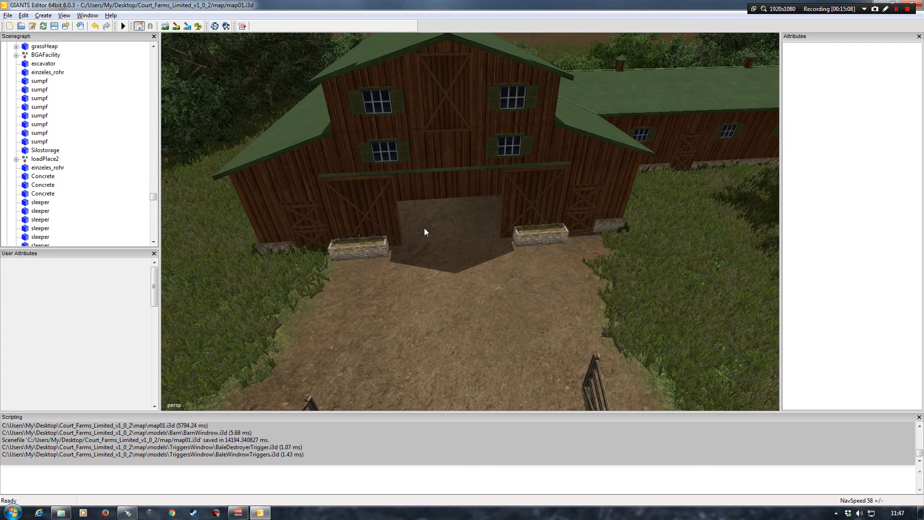
pyautogui.keyDown('alt'); pyautogui.moveTo(449, 244); pyautogui.dragTo(496, 258); pyautogui.keyUp('alt')
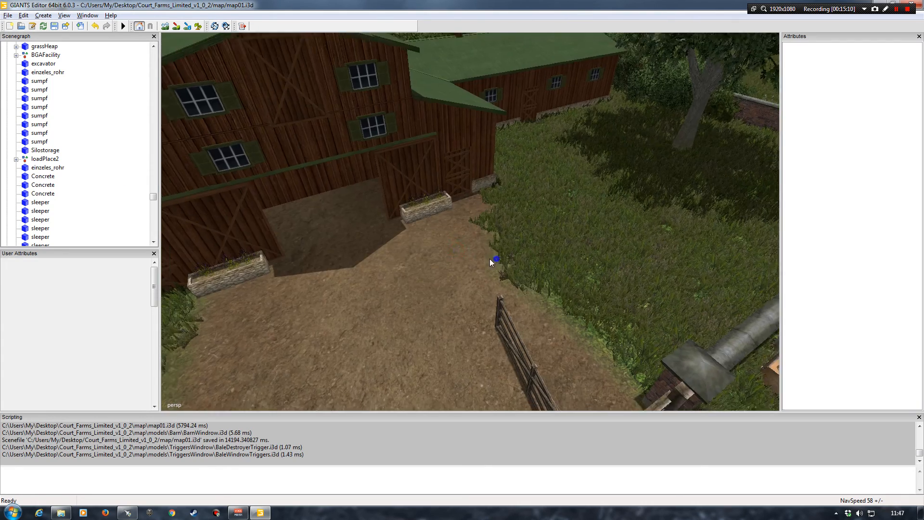
pyautogui.keyDown('alt'); pyautogui.moveTo(496, 258); pyautogui.dragTo(434, 258, button='right'); pyautogui.keyUp('alt')
pyautogui.keyDown('alt'); pyautogui.moveTo(432, 258); pyautogui.dragTo(439, 221); pyautogui.keyUp('alt')
pyautogui.keyDown('alt'); pyautogui.moveTo(440, 221); pyautogui.dragTo(397, 224, button='right'); pyautogui.keyUp('alt')
pyautogui.keyDown('alt'); pyautogui.moveTo(397, 224); pyautogui.dragTo(489, 244); pyautogui.keyUp('alt')
pyautogui.keyDown('alt'); pyautogui.moveTo(490, 244); pyautogui.dragTo(491, 237, button='right'); pyautogui.keyUp('alt')
pyautogui.keyDown('alt'); pyautogui.moveTo(491, 237); pyautogui.dragTo(495, 237, button='middle'); pyautogui.keyUp('alt')
pyautogui.keyDown('alt'); pyautogui.moveTo(495, 236); pyautogui.dragTo(511, 231, button='right'); pyautogui.keyUp('alt')
pyautogui.keyDown('alt'); pyautogui.moveTo(510, 232); pyautogui.dragTo(495, 207); pyautogui.keyUp('alt')
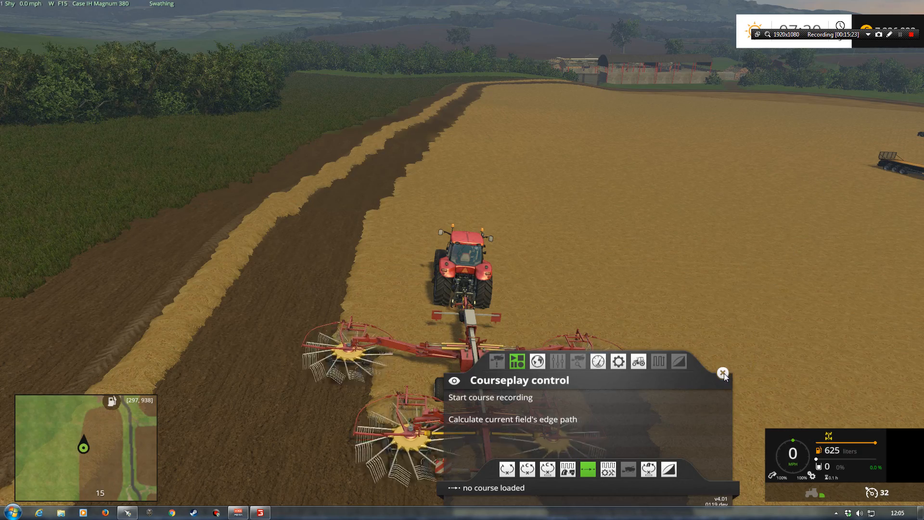
# In Farming Simulator 15, close the Courseplay control overlay and drive the Case IH tractor forward to swath the straw
pyautogui.click(723, 373)
pyautogui.press('w')
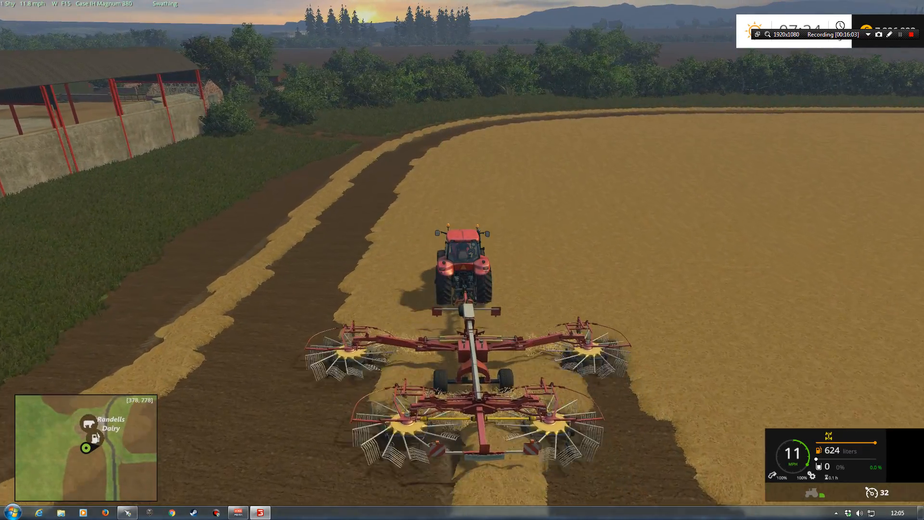
pyautogui.click(900, 34)
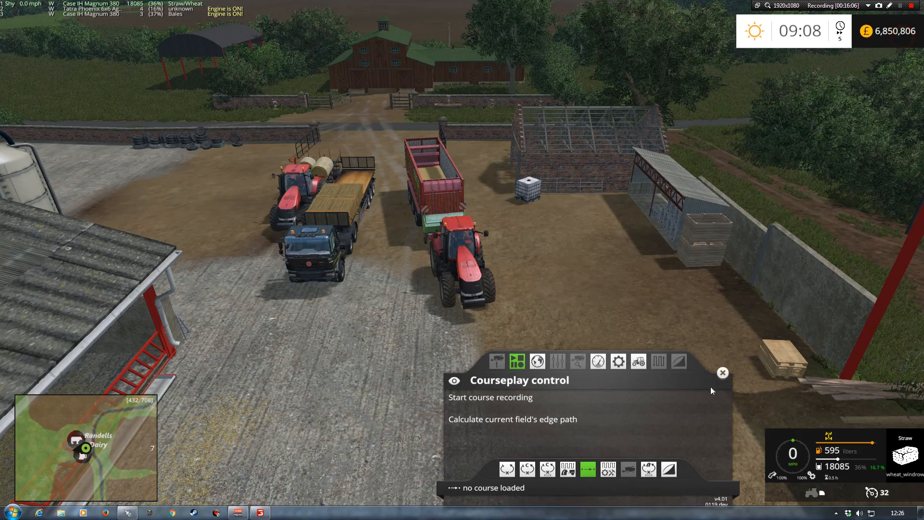
# Close the Courseplay control overlay, reverse the loaded straw wagon up to the barn doorway and start unloading the straw
pyautogui.click(722, 373)
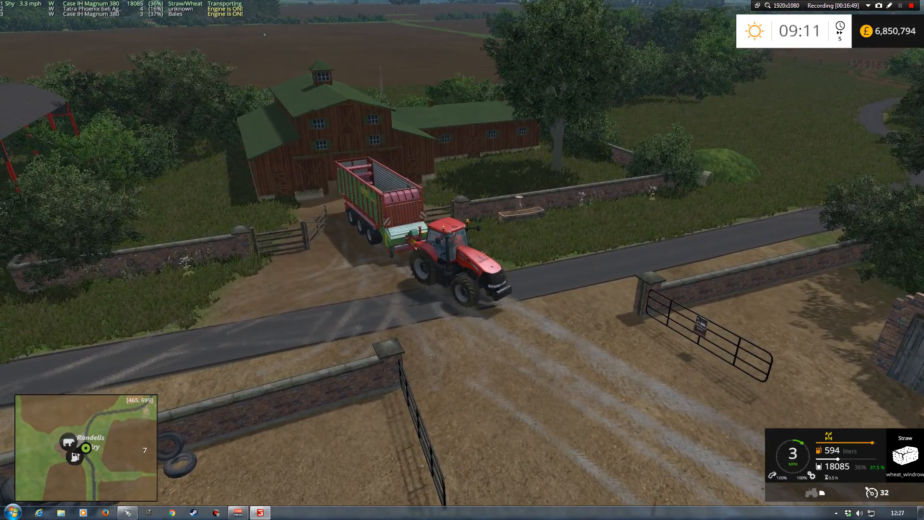
pyautogui.press('s')
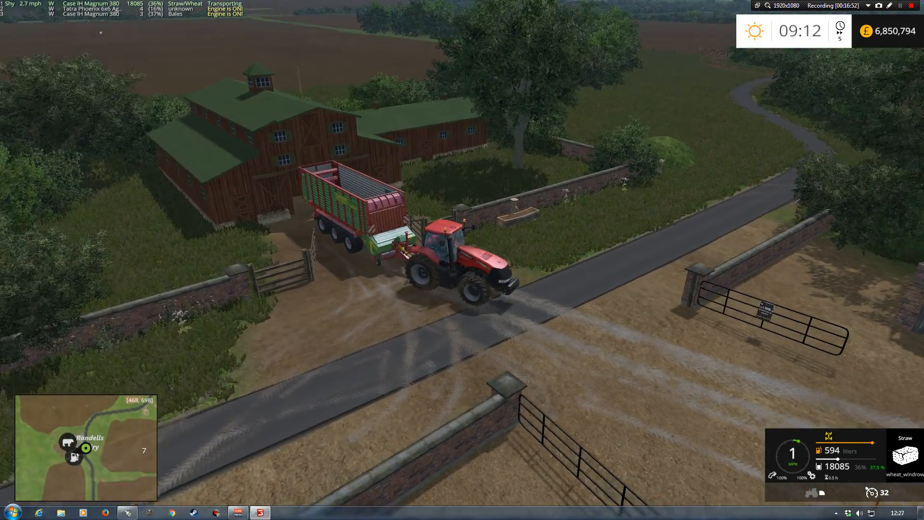
pyautogui.press('s')
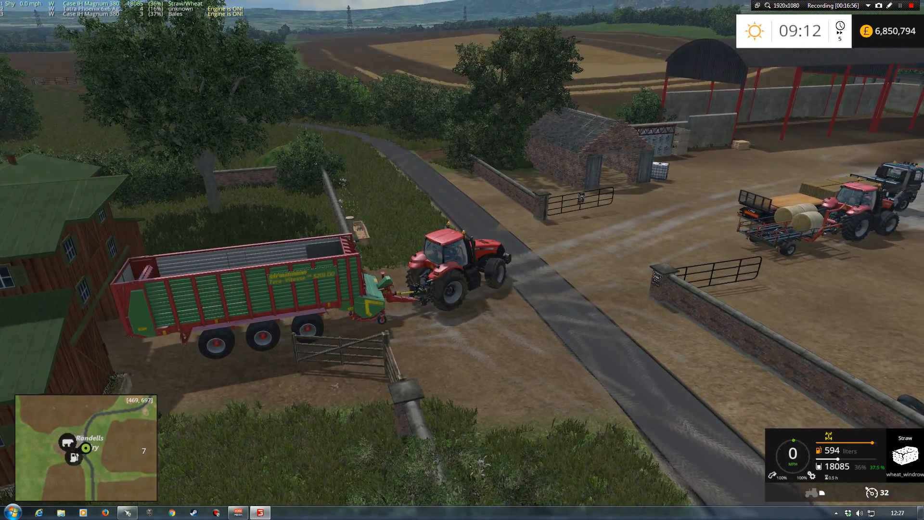
pyautogui.press('s')
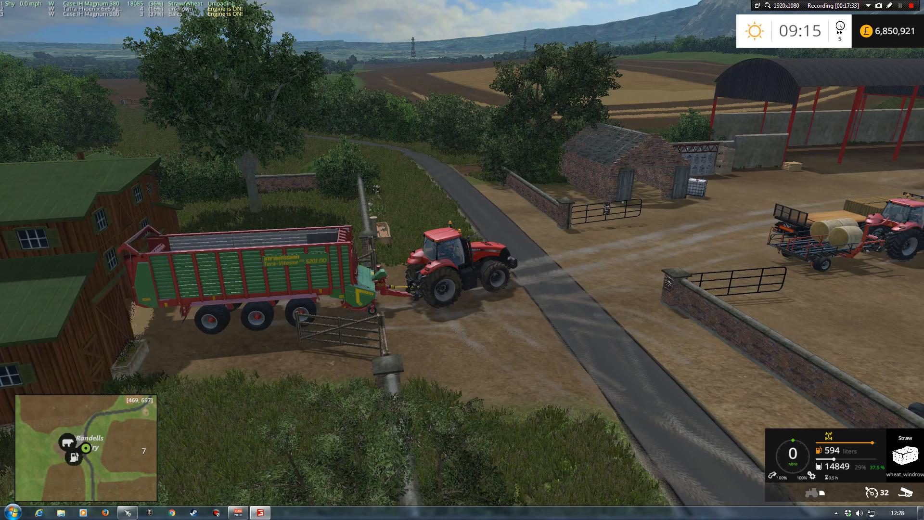
# Close the Courseplay control overlay, park the emptied straw wagon in the farmyard and get out of the tractor
pyautogui.hotkey('ctrl', 'Delete')
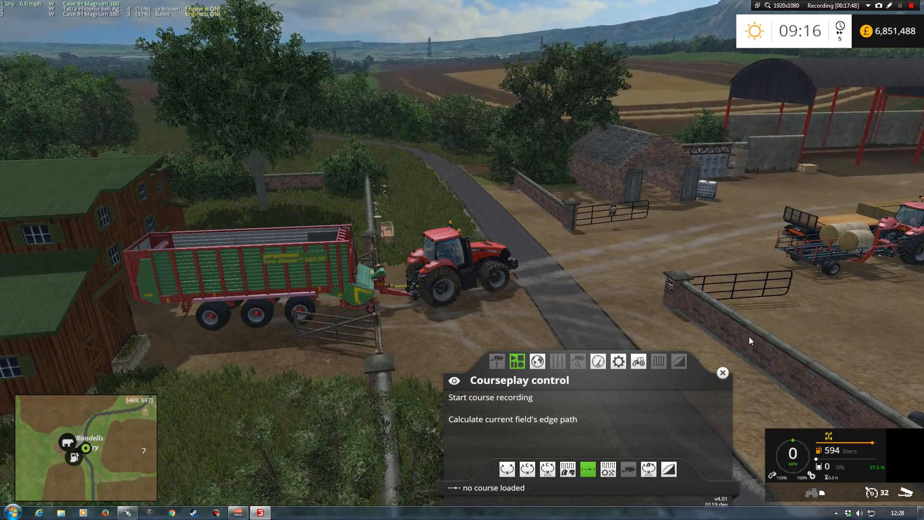
pyautogui.click(723, 373)
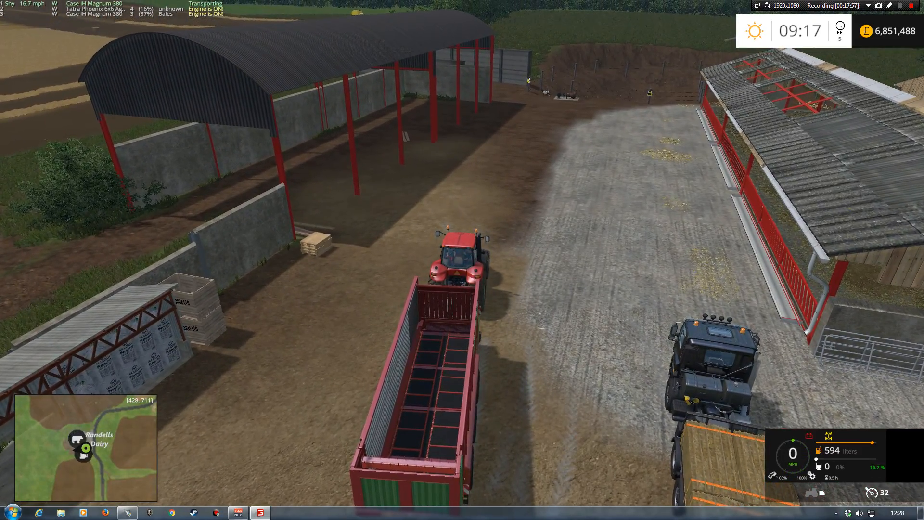
pyautogui.press('e')
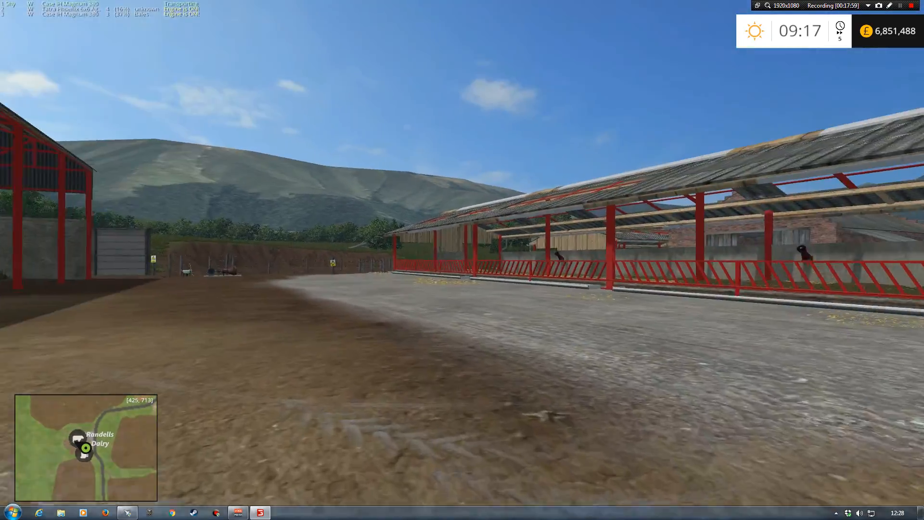
# Board the Tatra Phoenix truck and reverse its trailer of square bales up to the barn doorway to unload them
pyautogui.press('w')
pyautogui.press('w')
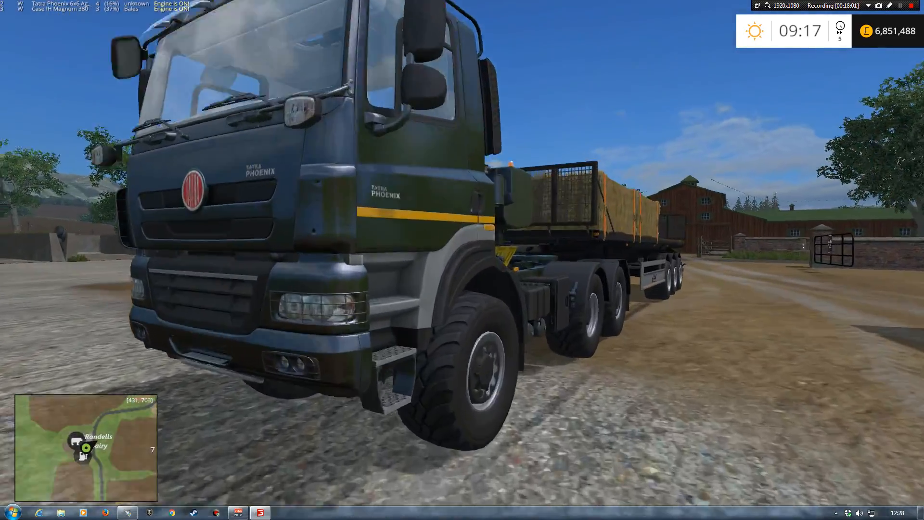
pyautogui.press('e')
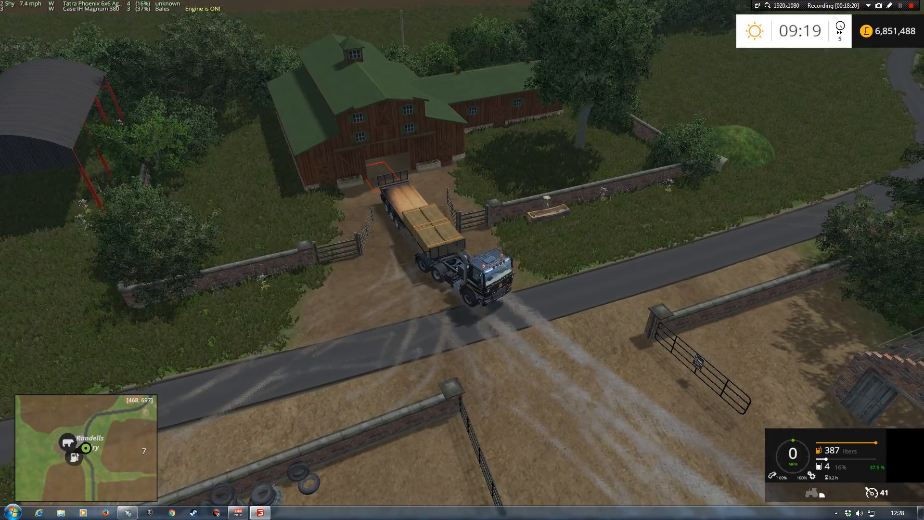
pyautogui.press('w')
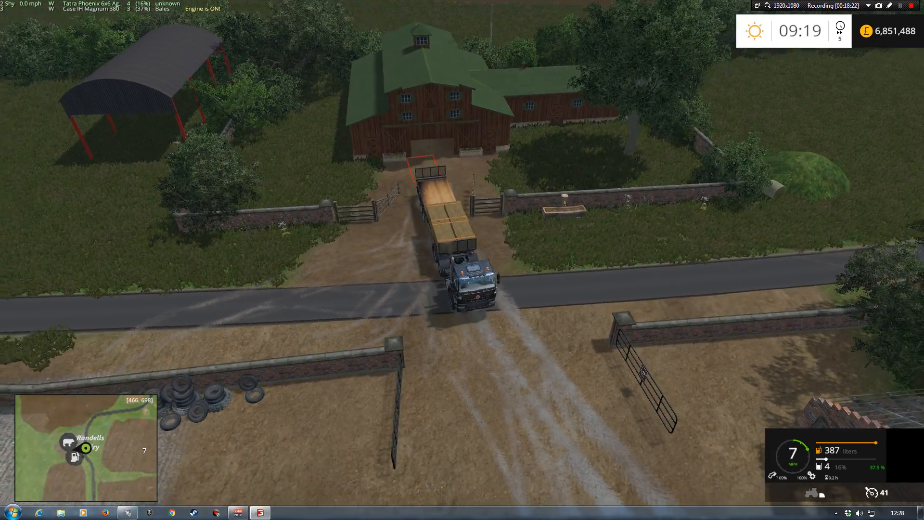
pyautogui.press('s')
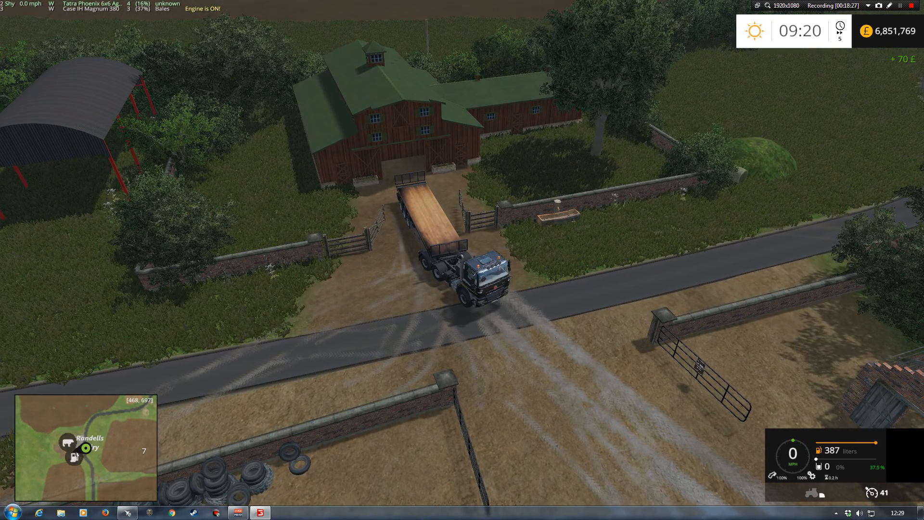
# Close the Courseplay control overlay, park the truck beside the straw wagon in the farmyard and get out
pyautogui.hotkey('ctrl', 'Delete')
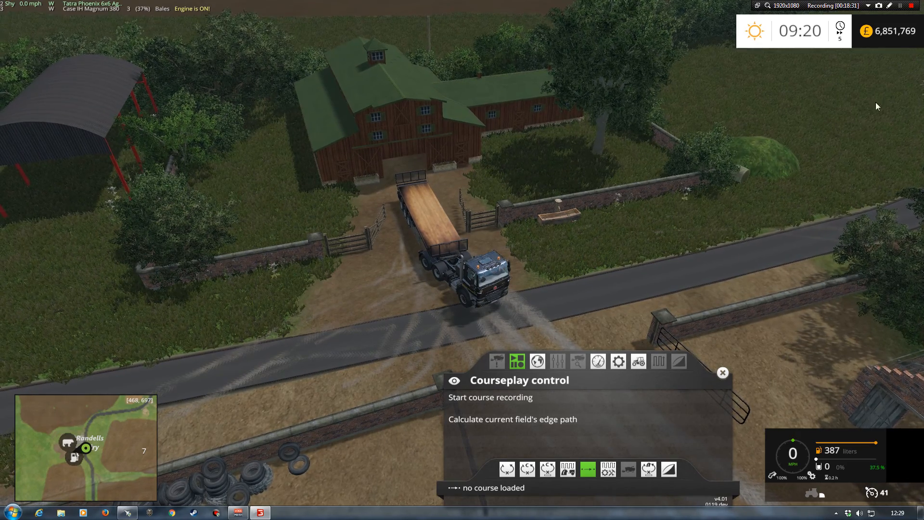
pyautogui.click(723, 373)
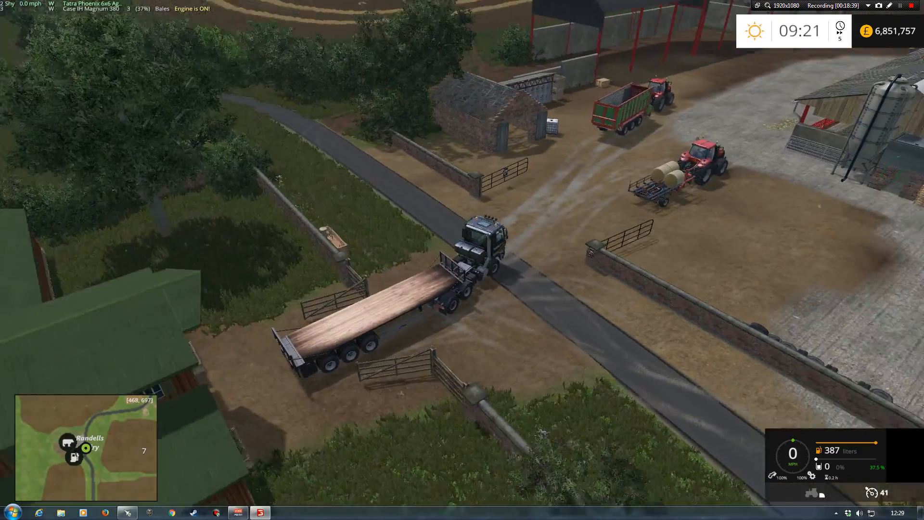
pyautogui.press('w')
pyautogui.press('w')
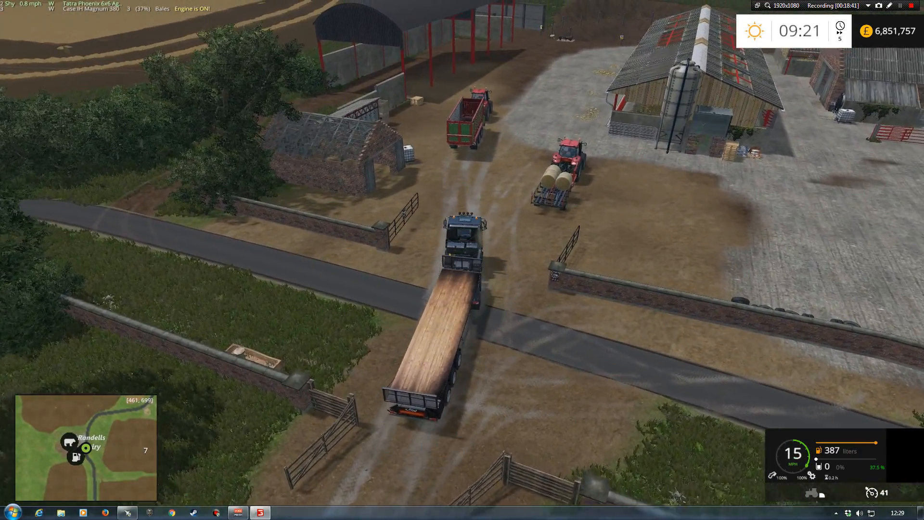
pyautogui.press('w')
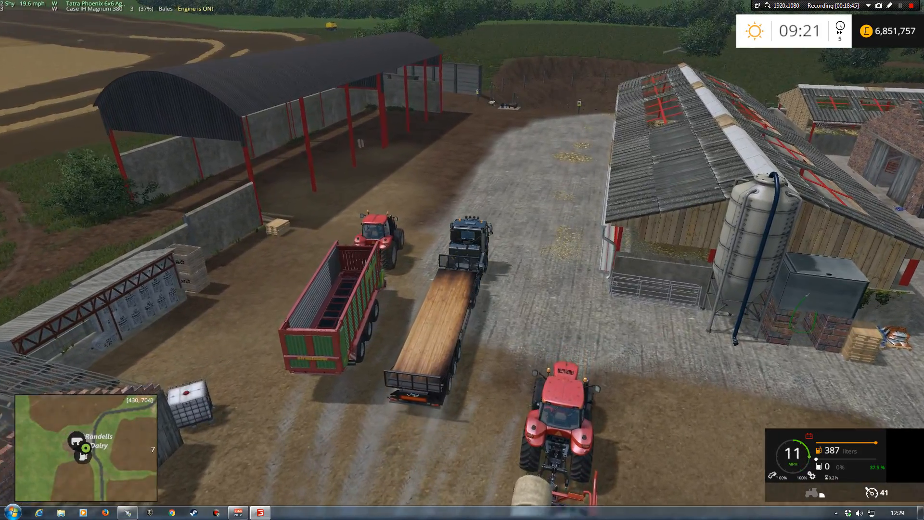
pyautogui.press('e')
# Board the Case IH tractor carrying the round bales, reverse its bale trailer to the barn doorway and tip the bales off
pyautogui.press('w')
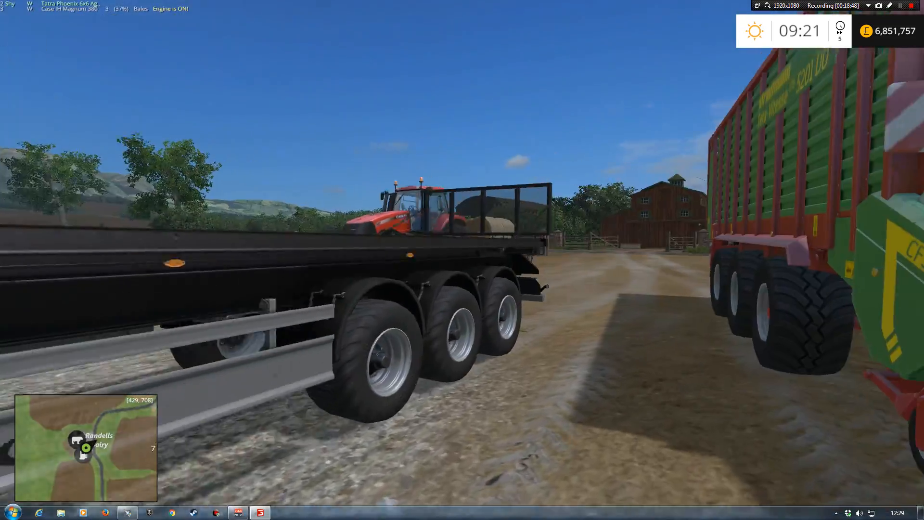
pyautogui.press('w')
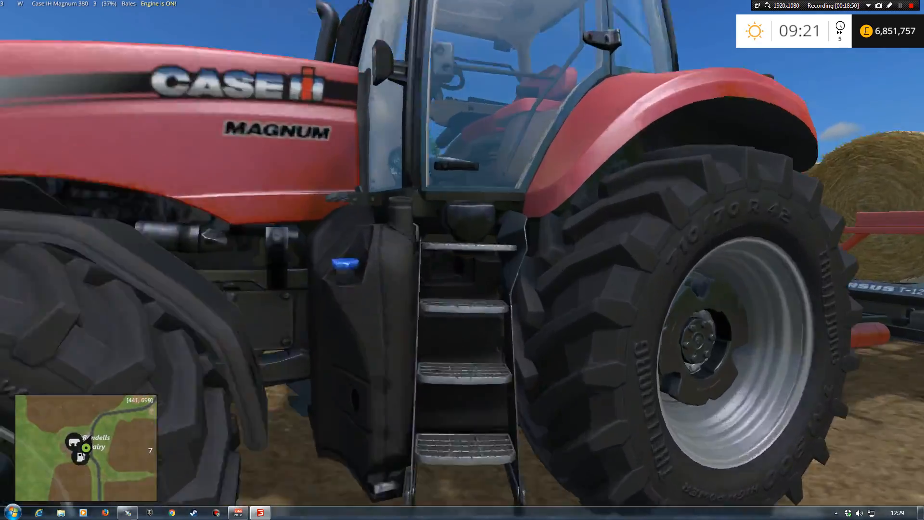
pyautogui.press('e')
pyautogui.press('w')
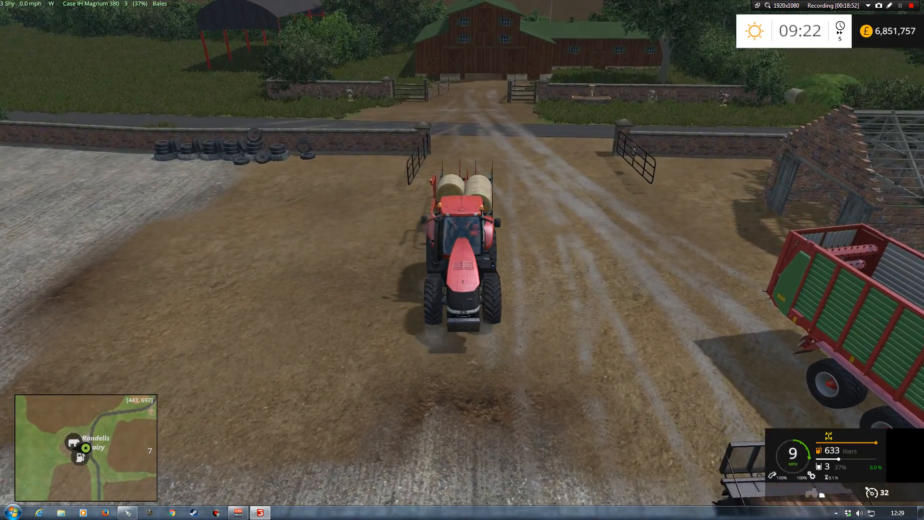
pyautogui.press('w')
pyautogui.press('w')
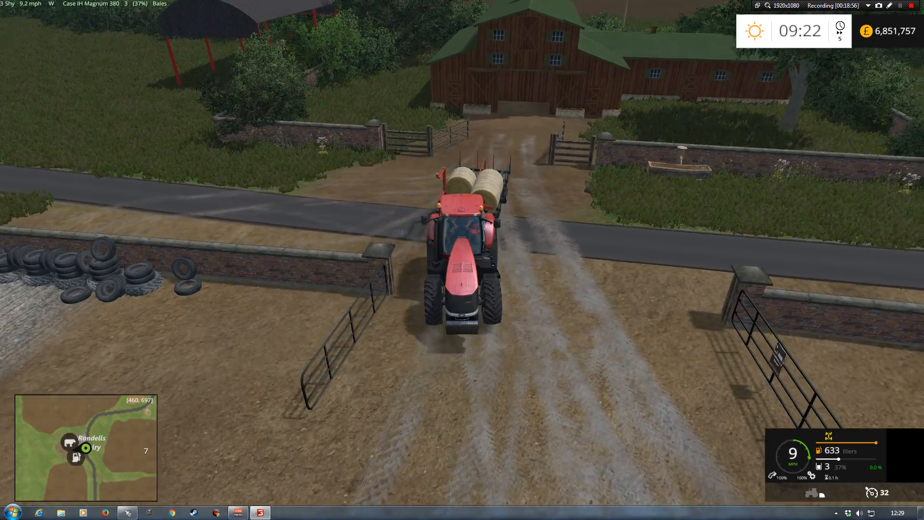
pyautogui.press('w')
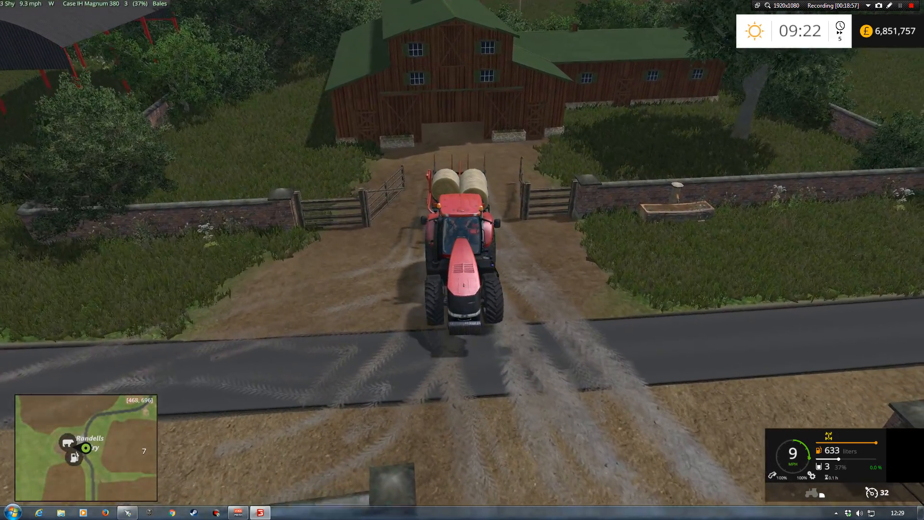
pyautogui.press('w')
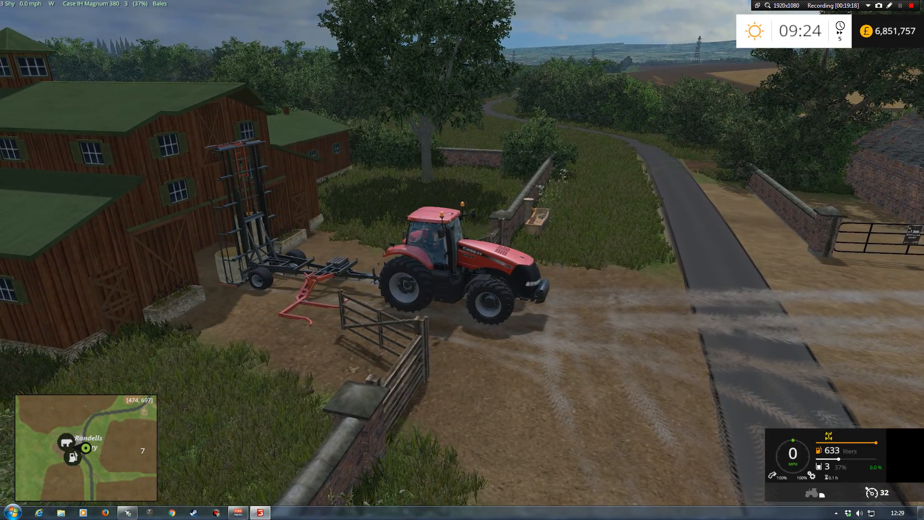
# Close the Courseplay control overlay and drive the tractor with the empty bale trailer back across the road into the farmyard
pyautogui.rightClick(904, 59)
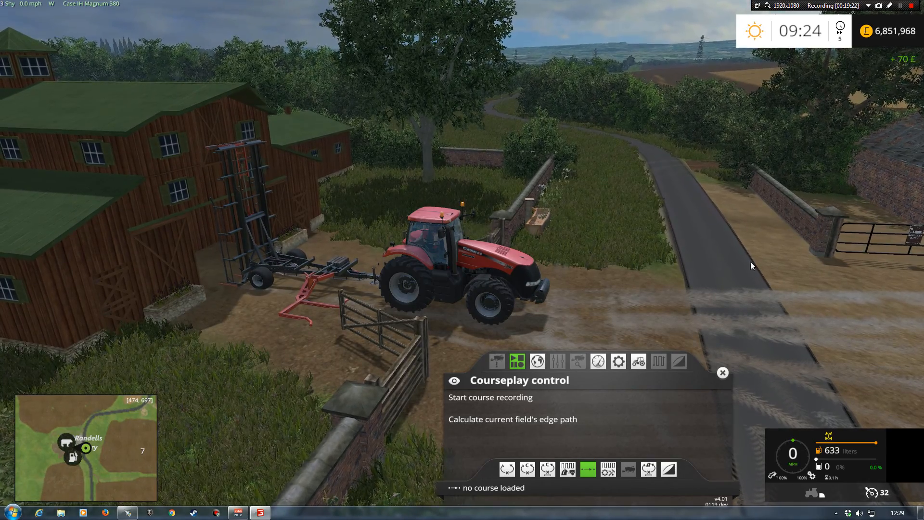
pyautogui.click(723, 372)
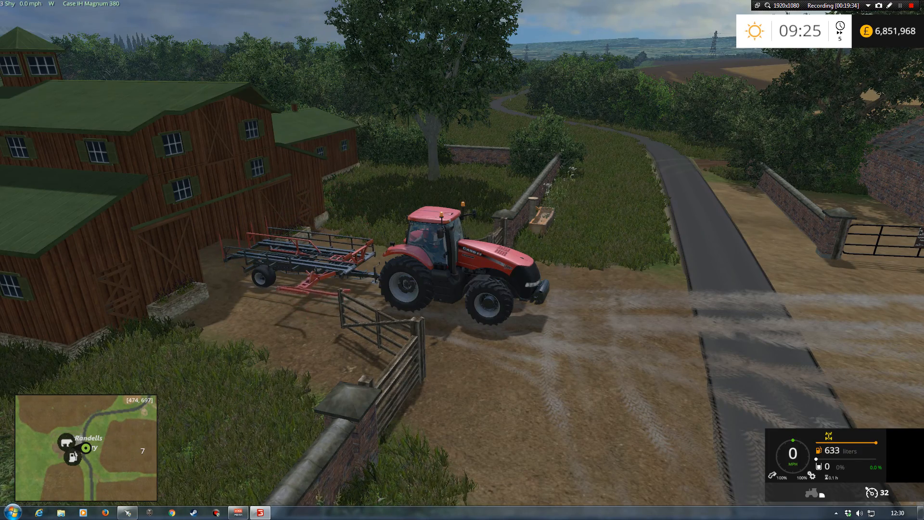
pyautogui.press('w')
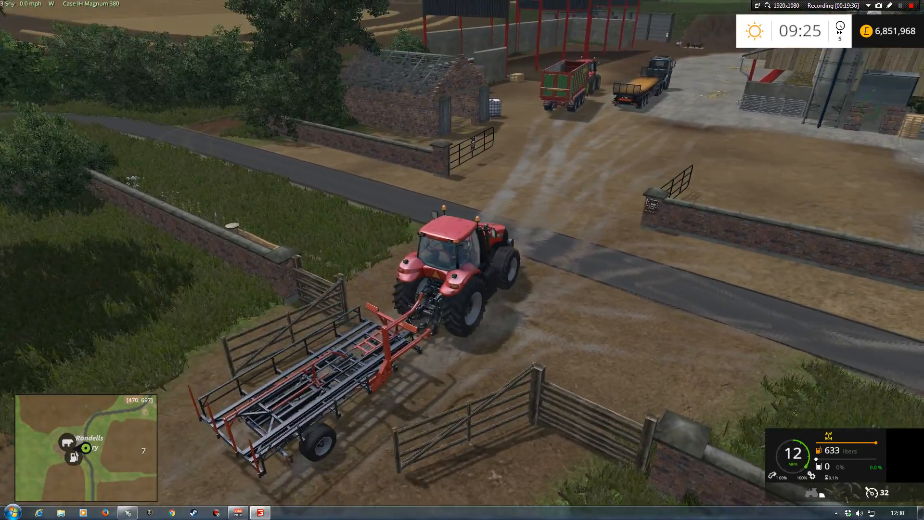
pyautogui.press('w')
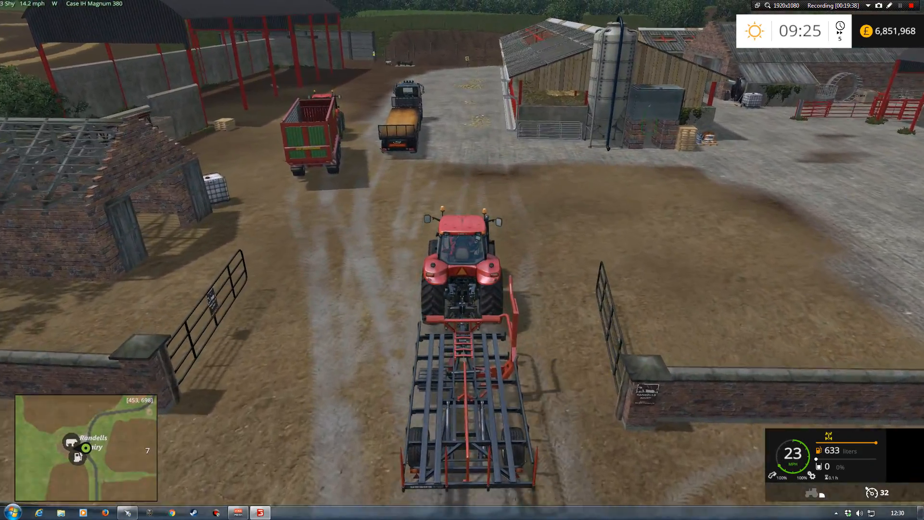
pyautogui.press('s')
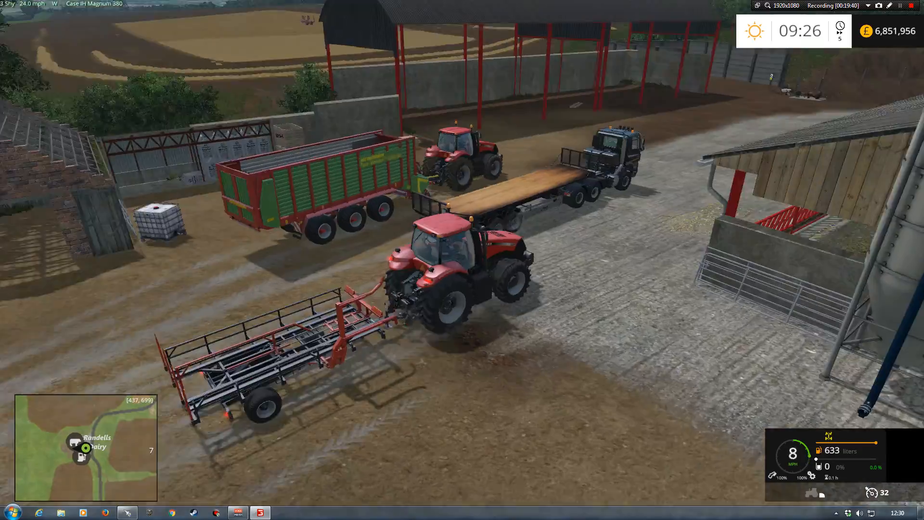